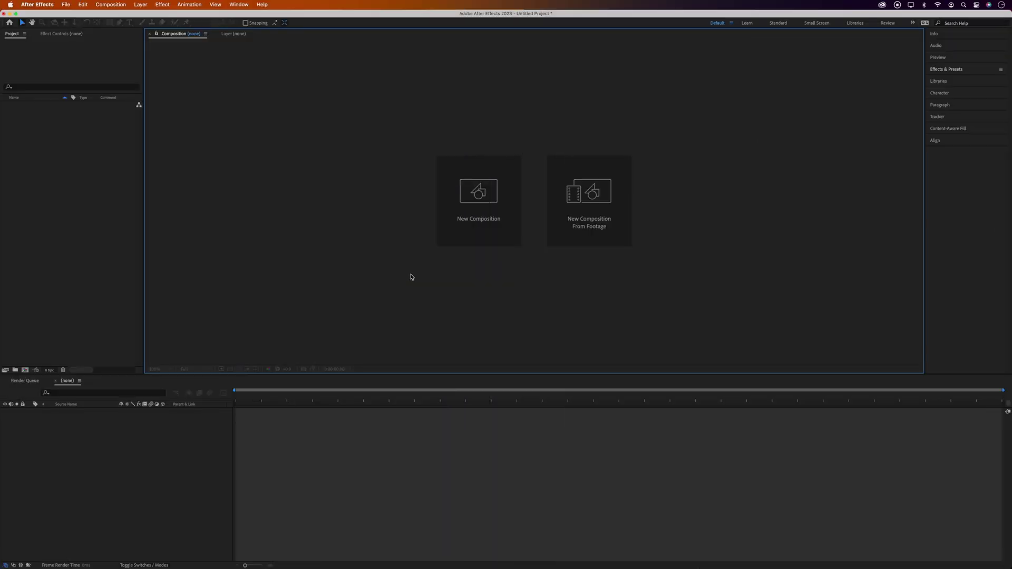
Step: Create a 10-second 'Website Showcase' composition from the HD 1920x1080 24 fps preset
click(467, 220)
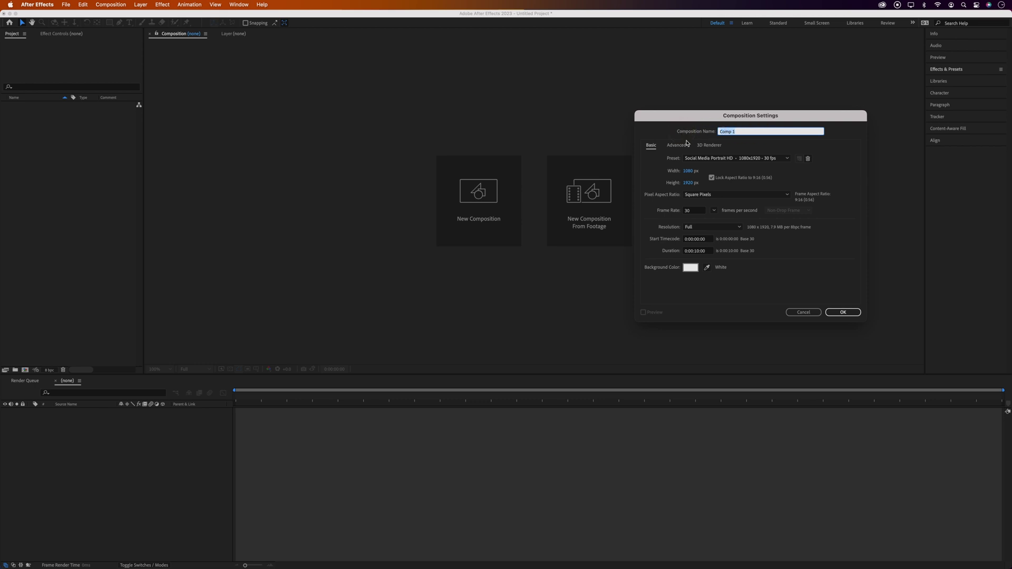
text(Website Showcase)
click(699, 159)
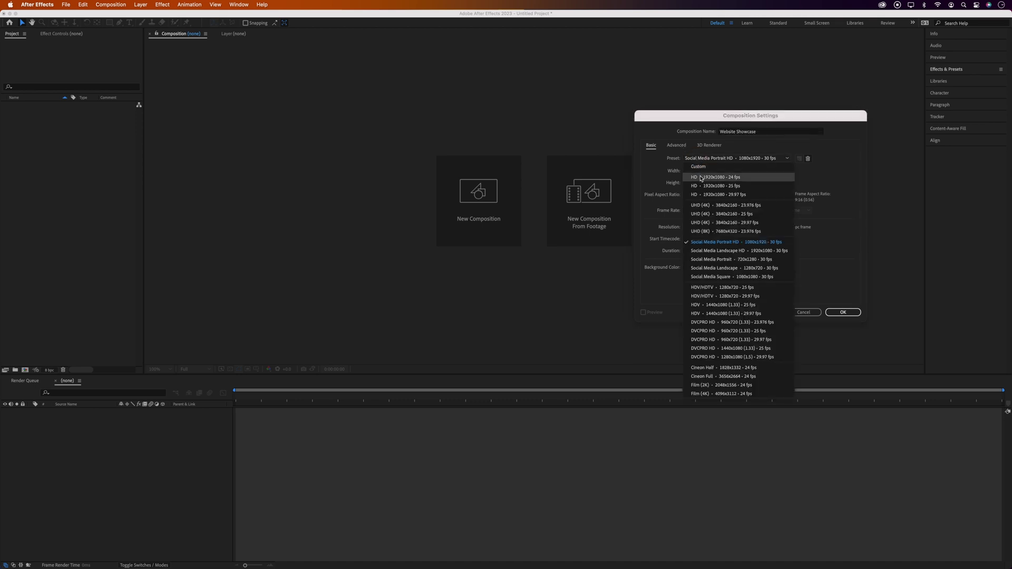
click(701, 178)
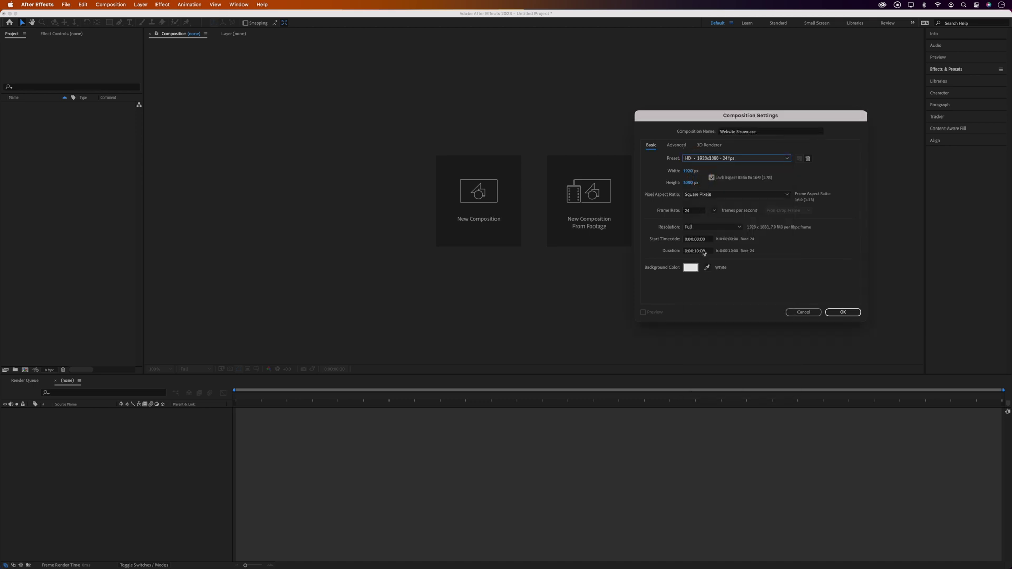
click(842, 312)
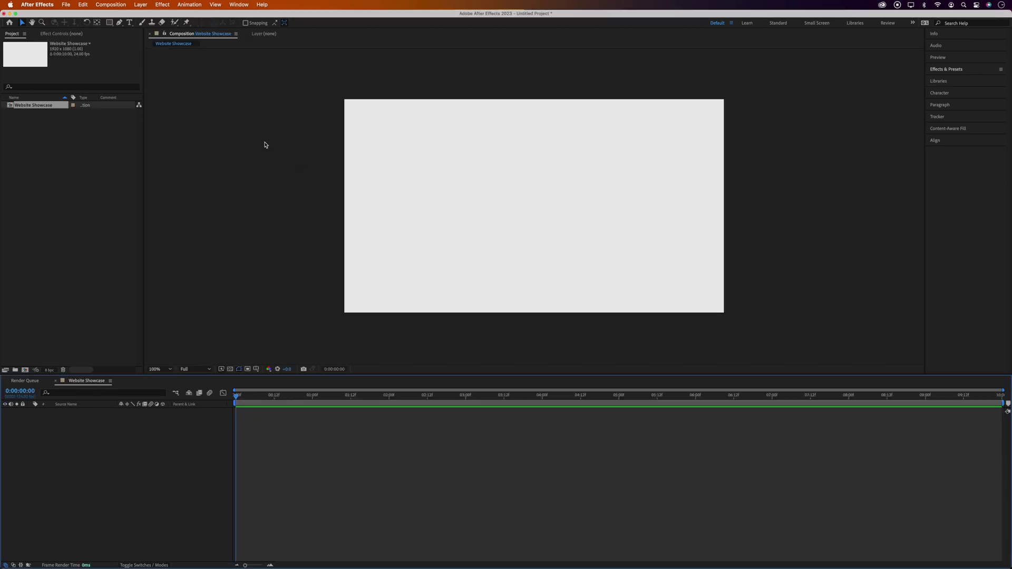
Step: Add a new full-frame solid layer named 'Background' from Layer > New > Solid
click(146, 5)
mouse_move(200, 17)
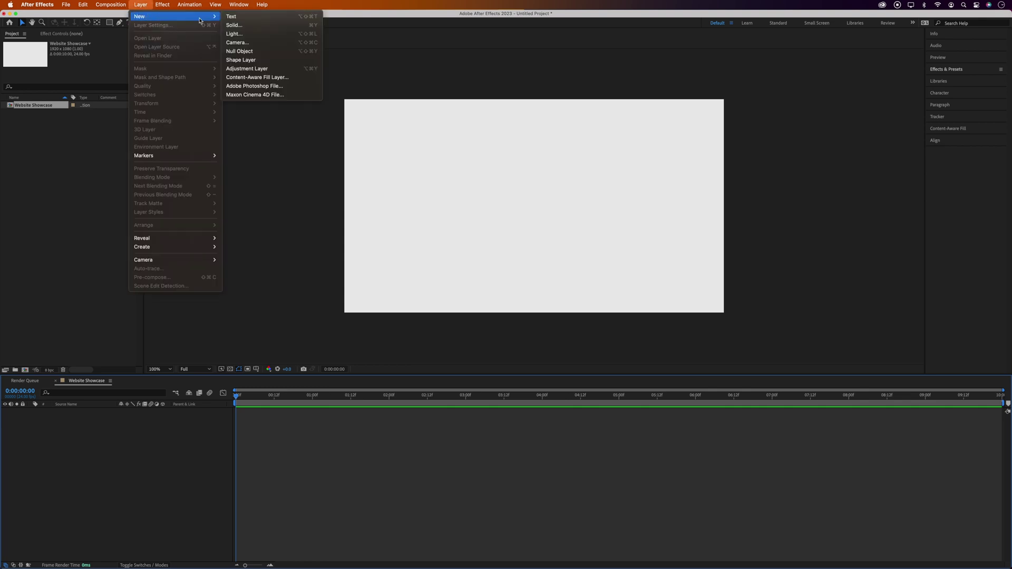
click(244, 25)
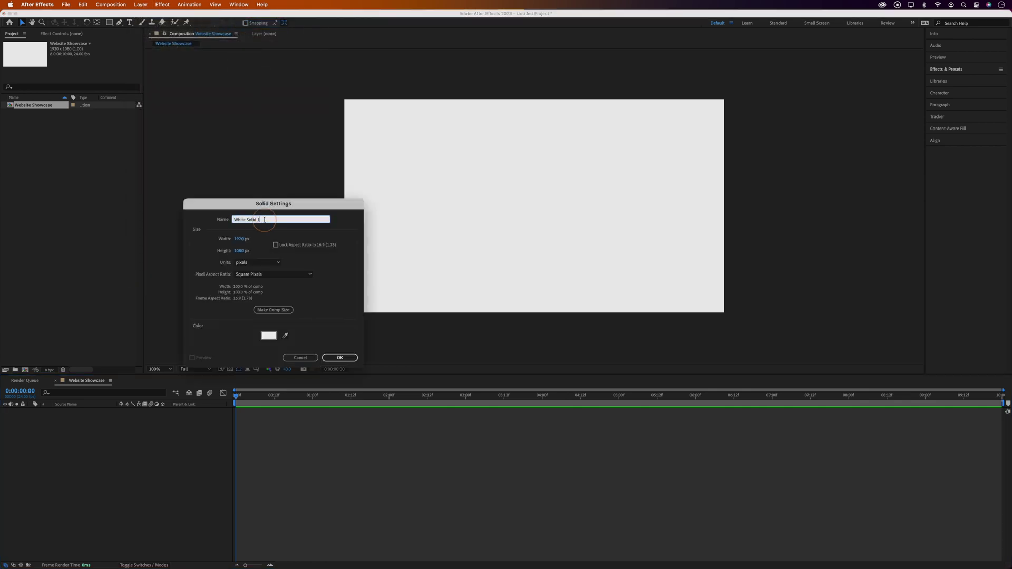
text(Background)
key(Return)
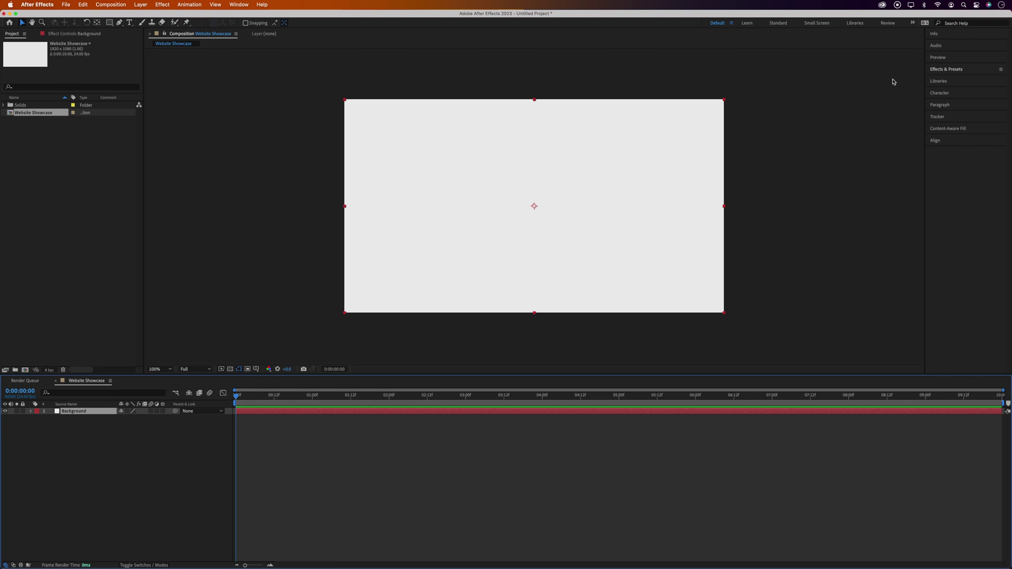
Step: Find the 4-Color Gradient effect and apply it to the Background layer
click(955, 68)
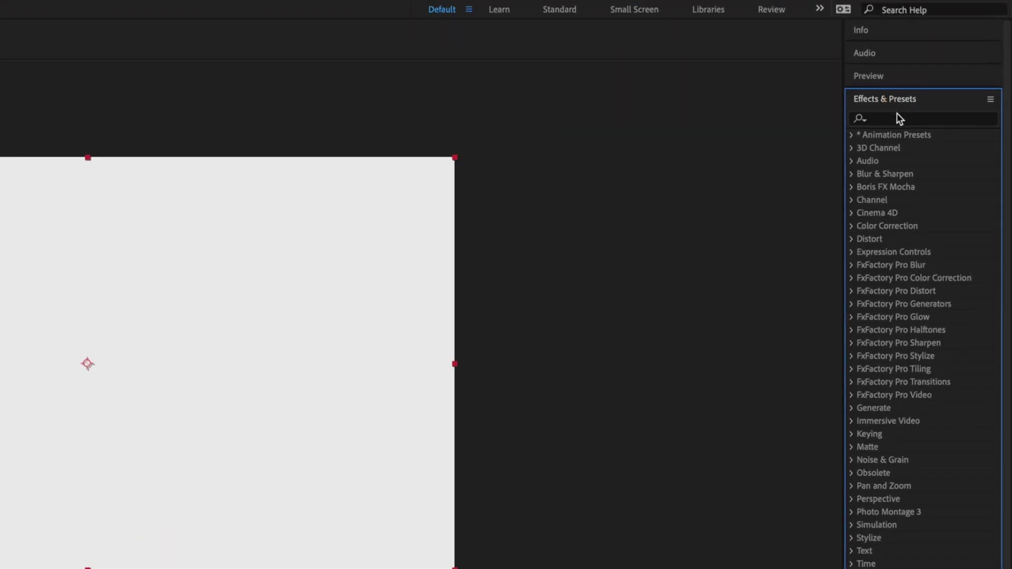
click(899, 119)
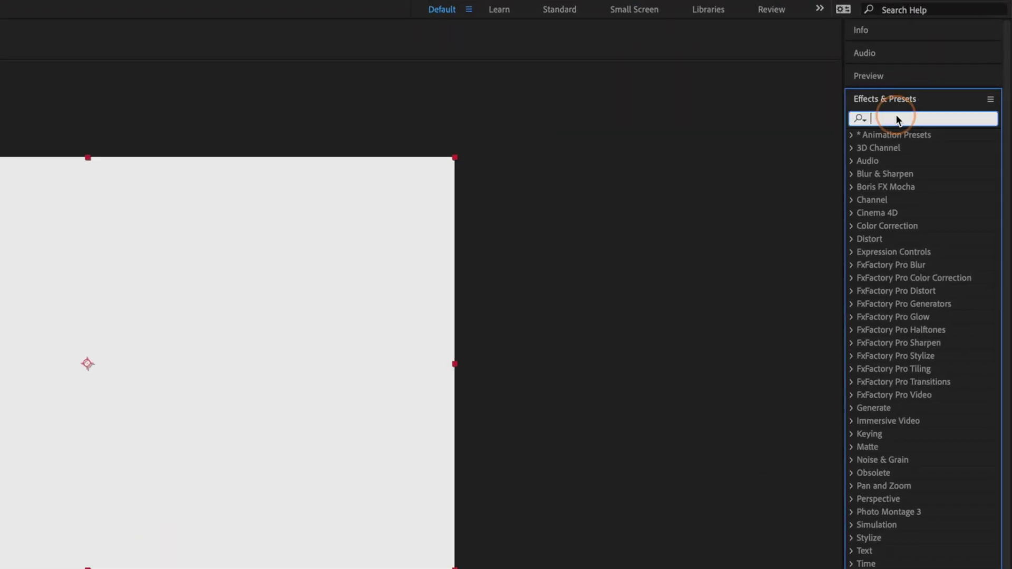
text(4-color)
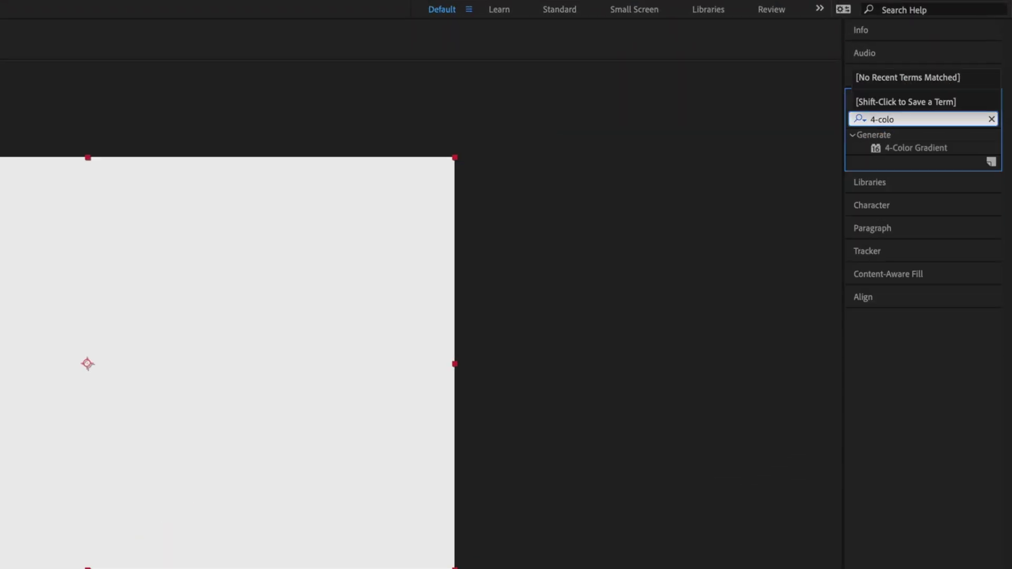
click(902, 148)
drag(903, 147, 248, 415)
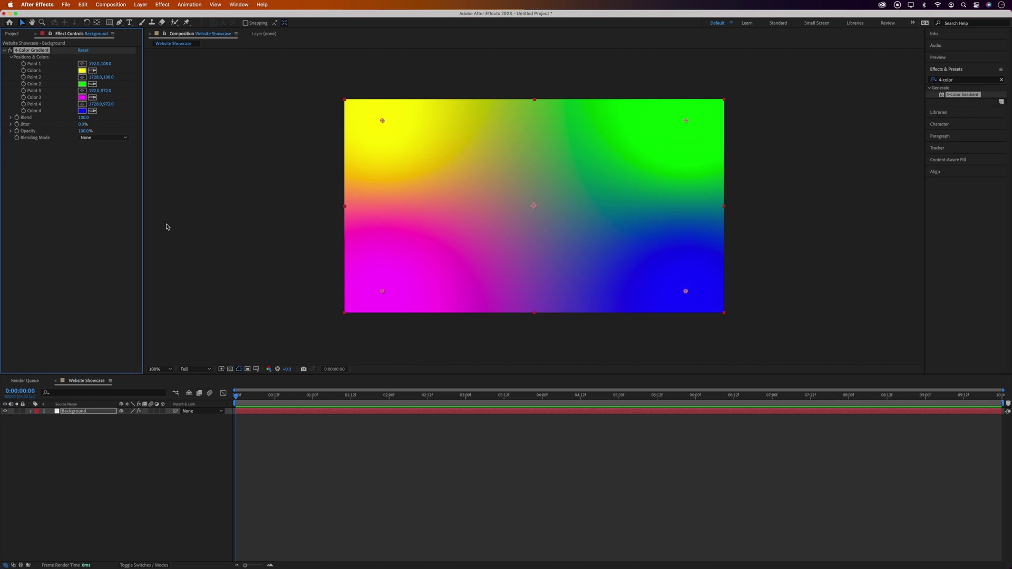
Step: Set the gradient's Color 1 to blue and Color 2 to a lighter purple
click(93, 71)
click(582, 230)
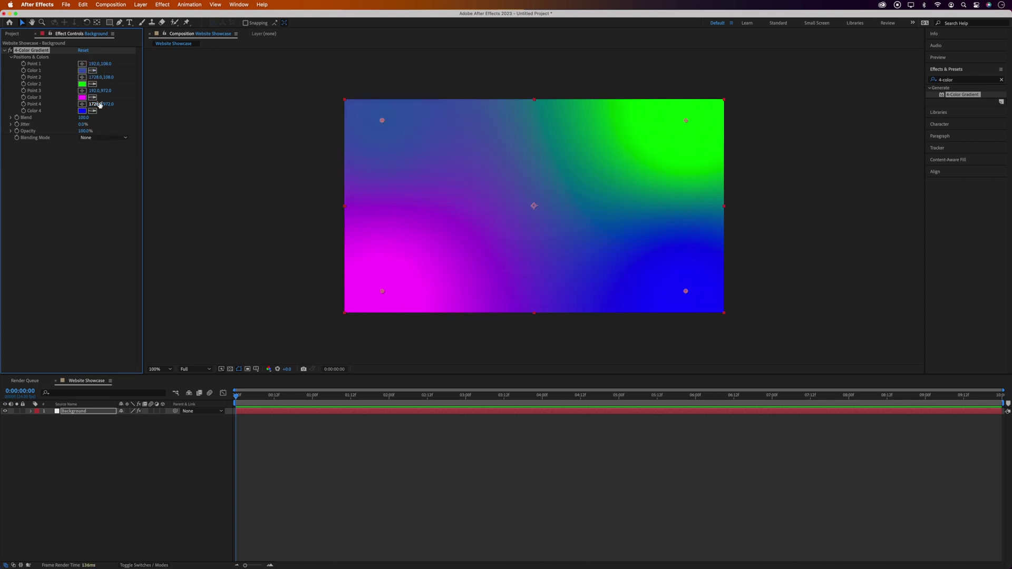
click(92, 84)
click(484, 206)
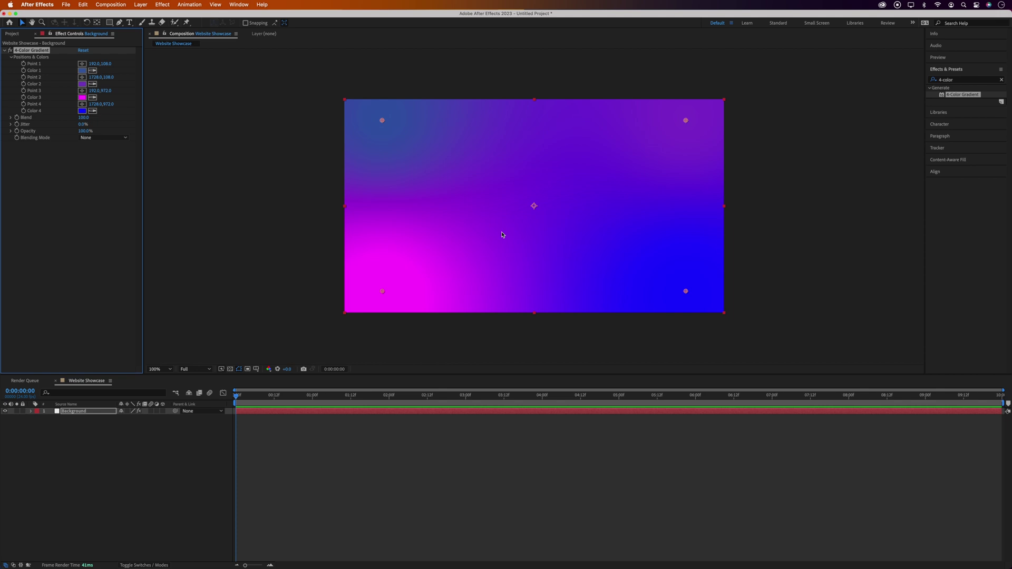
click(81, 84)
click(182, 243)
drag(182, 243, 219, 262)
click(323, 238)
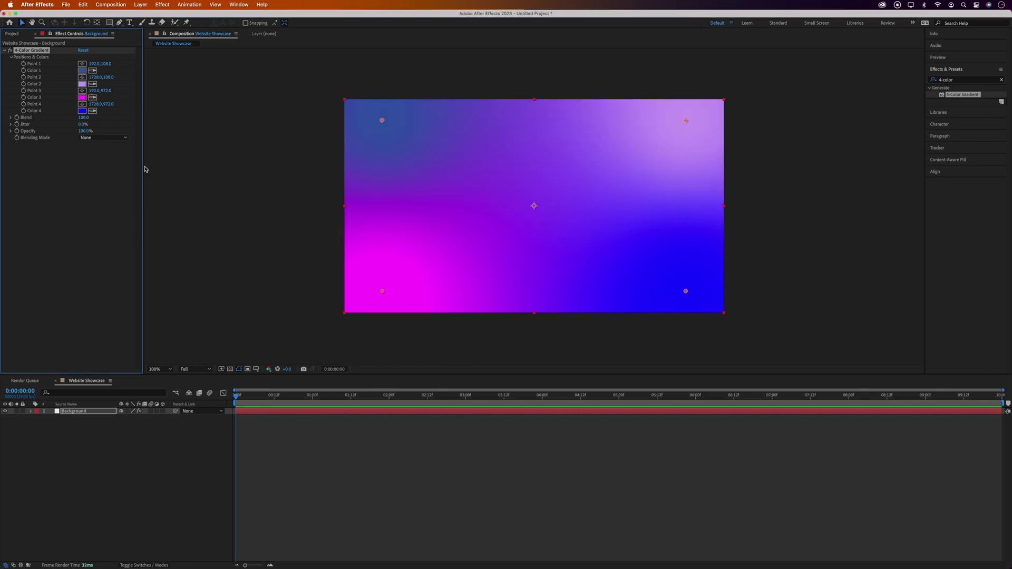
Step: Make Color 4 a darker blue and drag Points 3 and 2 toward the corners
click(81, 110)
click(251, 268)
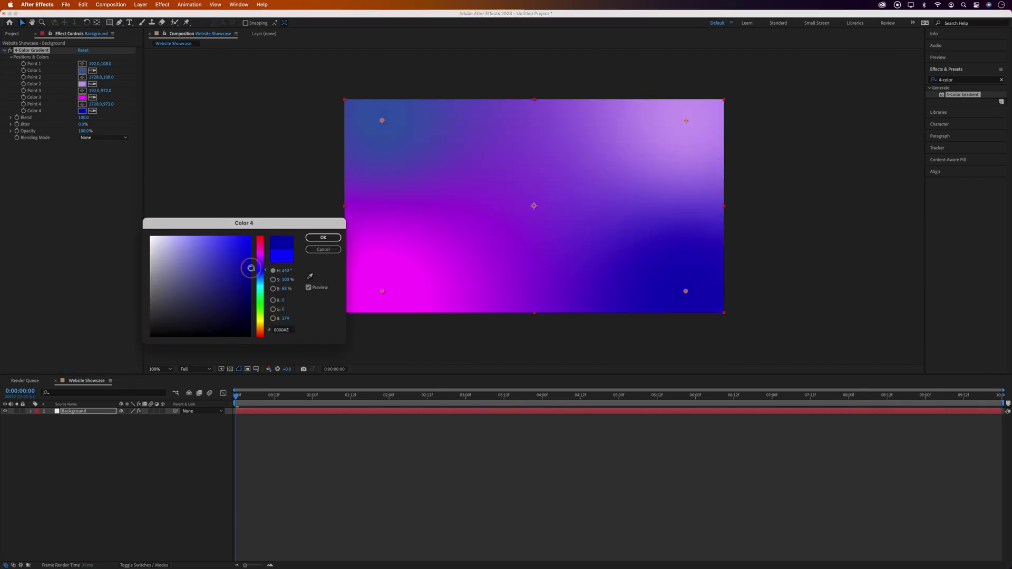
click(323, 237)
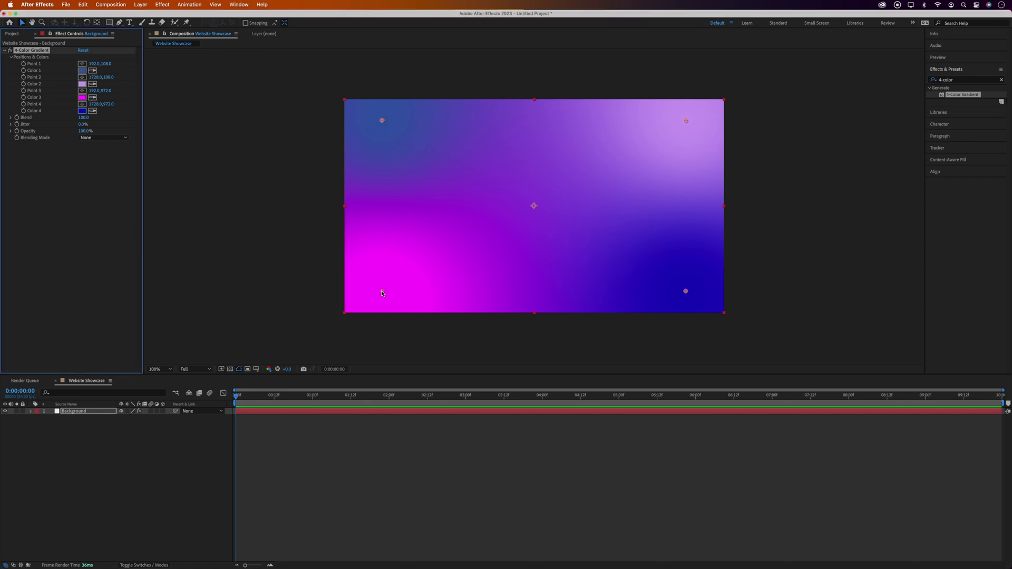
drag(382, 293, 343, 309)
drag(687, 120, 715, 115)
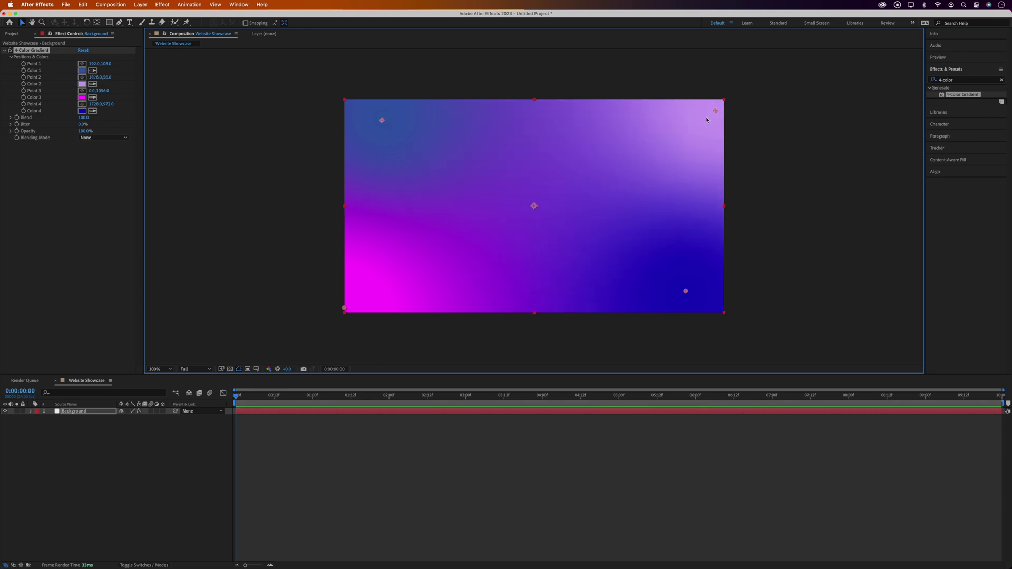
Step: Create a 'Website' composition and drag Screen Grab.png from the 3d Website Showcase folder into it
key(super+n)
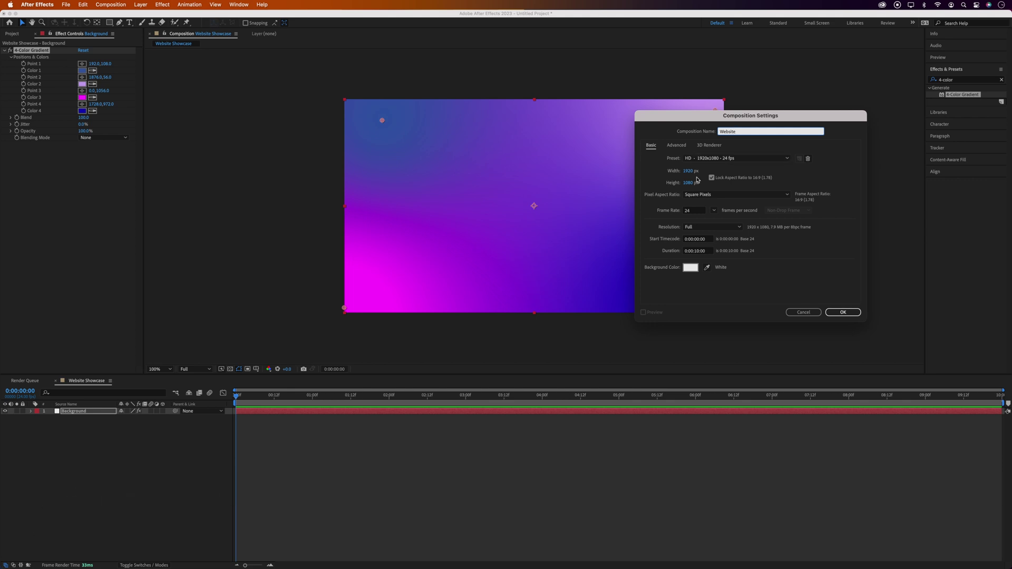
click(844, 313)
click(306, 556)
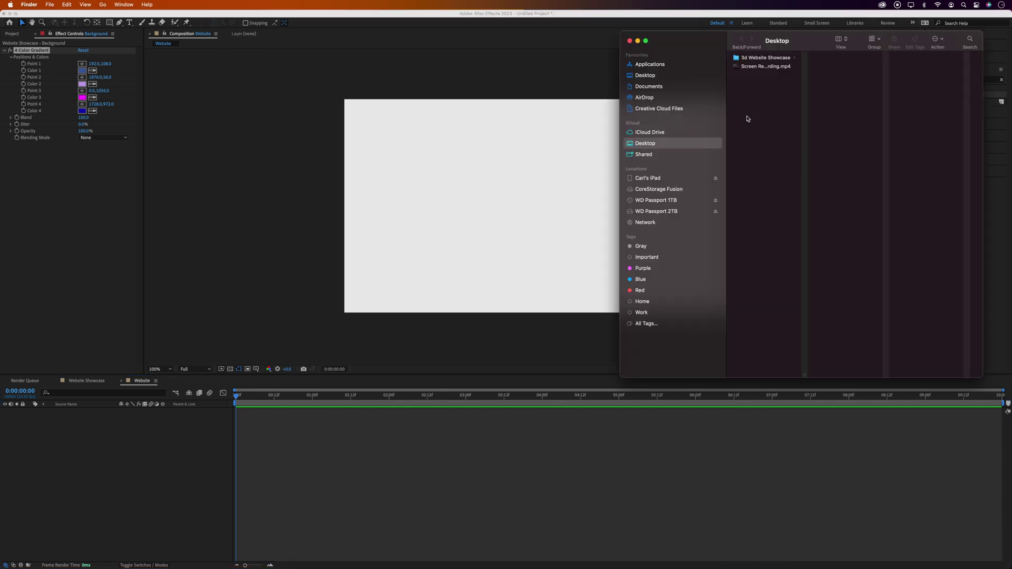
click(784, 58)
drag(837, 60, 515, 189)
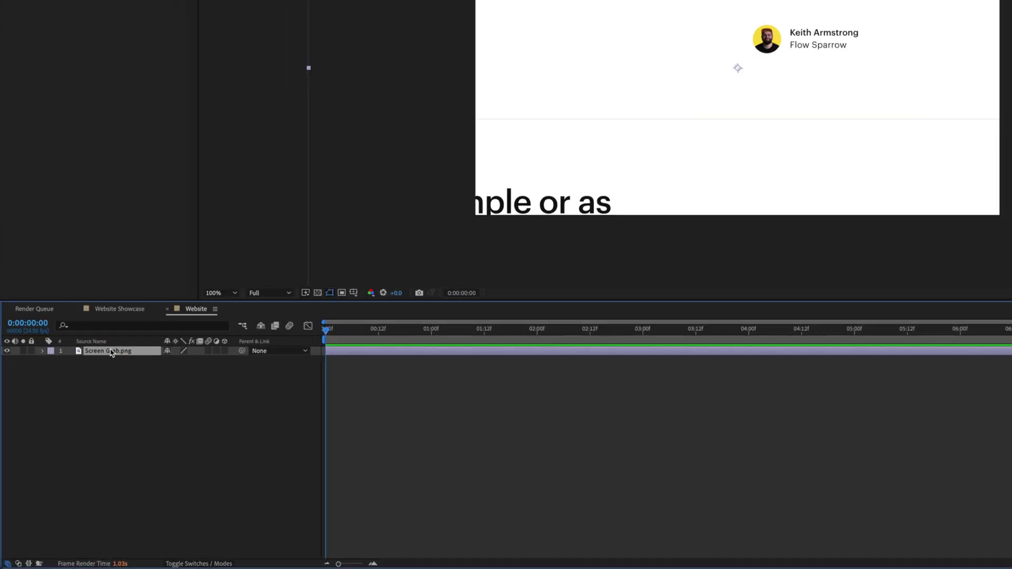
Step: Scale the Screen Grab layer to 61% and align its top edge to the composition top
key(s)
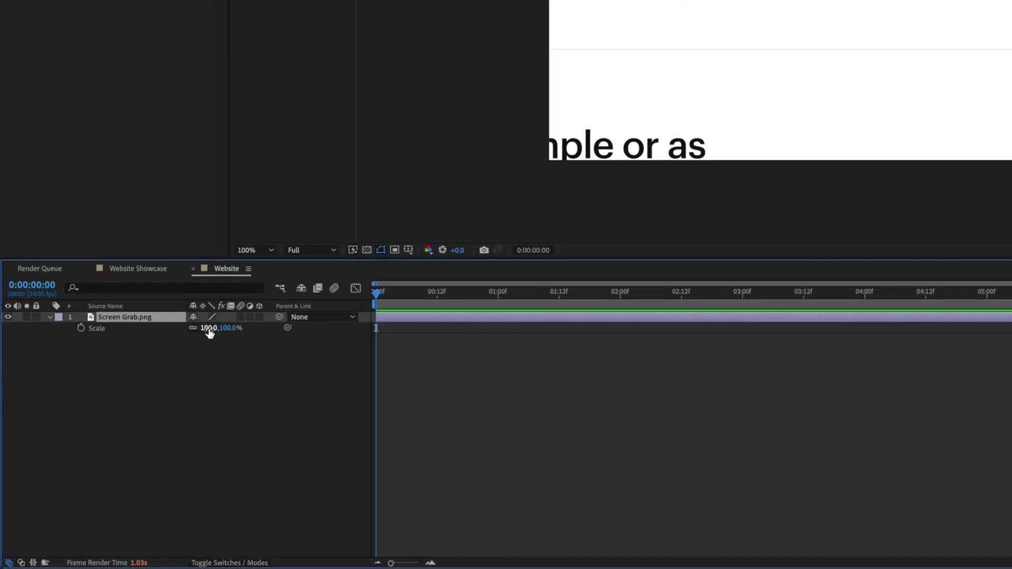
drag(209, 329, 187, 333)
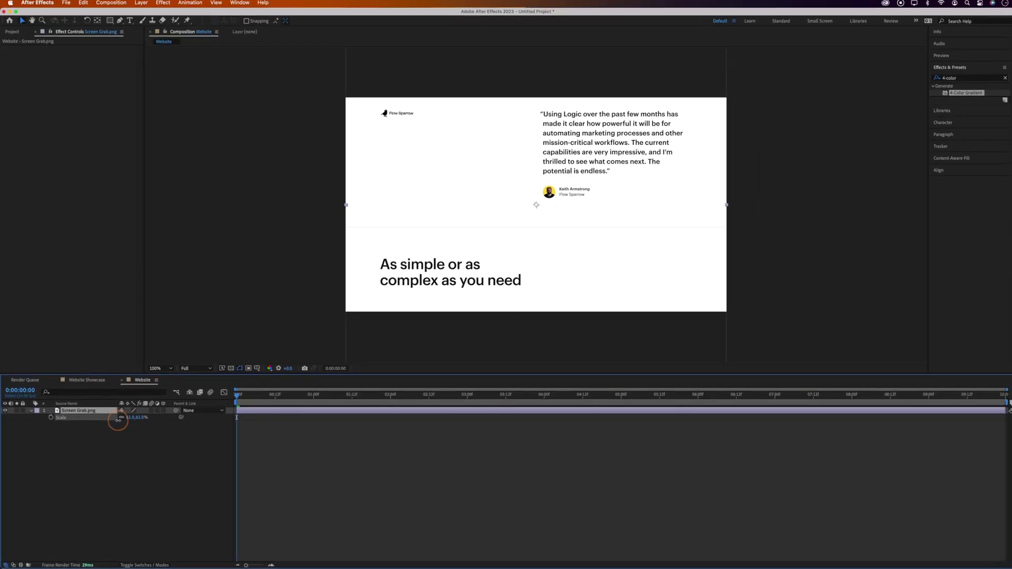
click(936, 174)
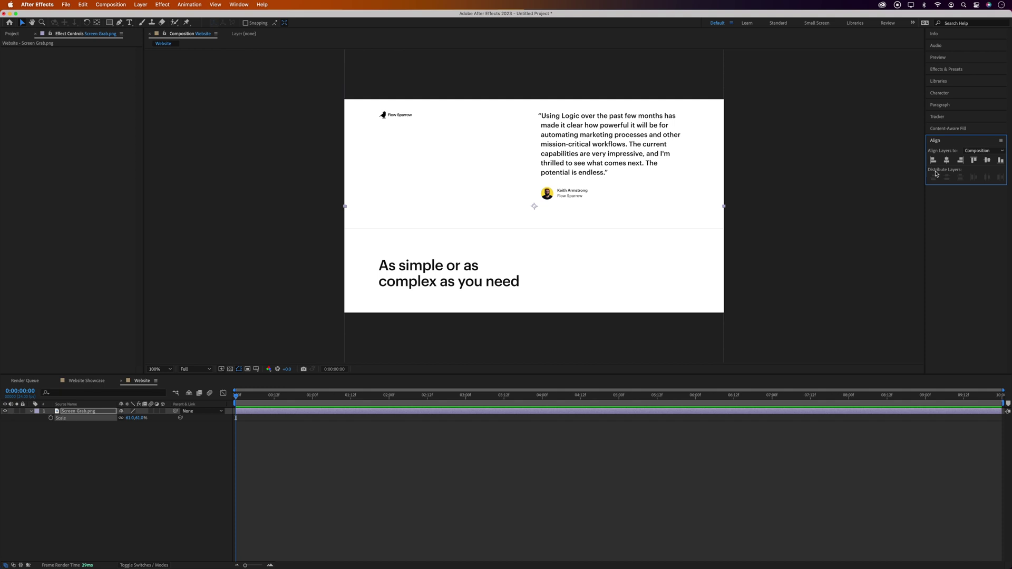
click(974, 161)
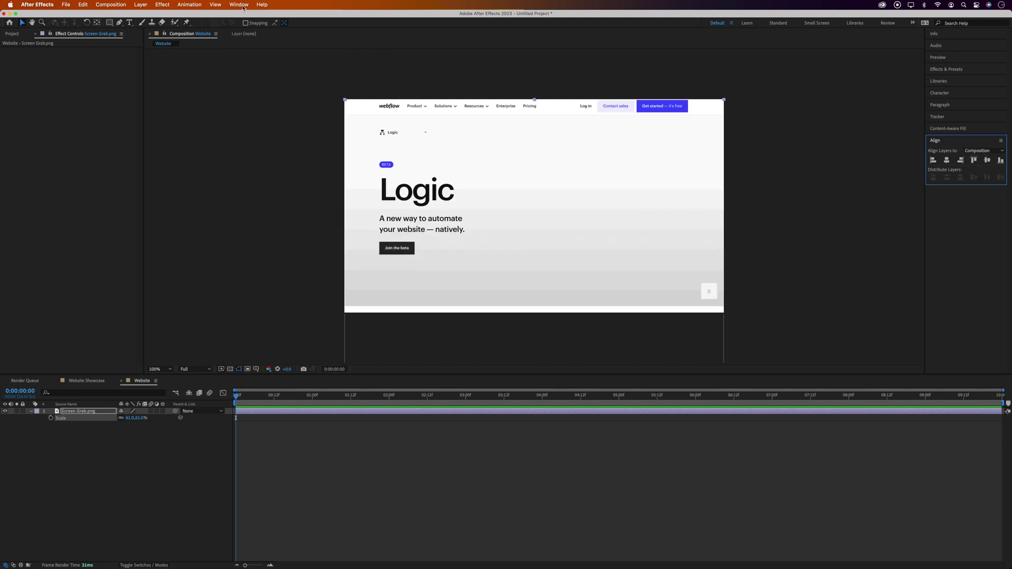
click(242, 6)
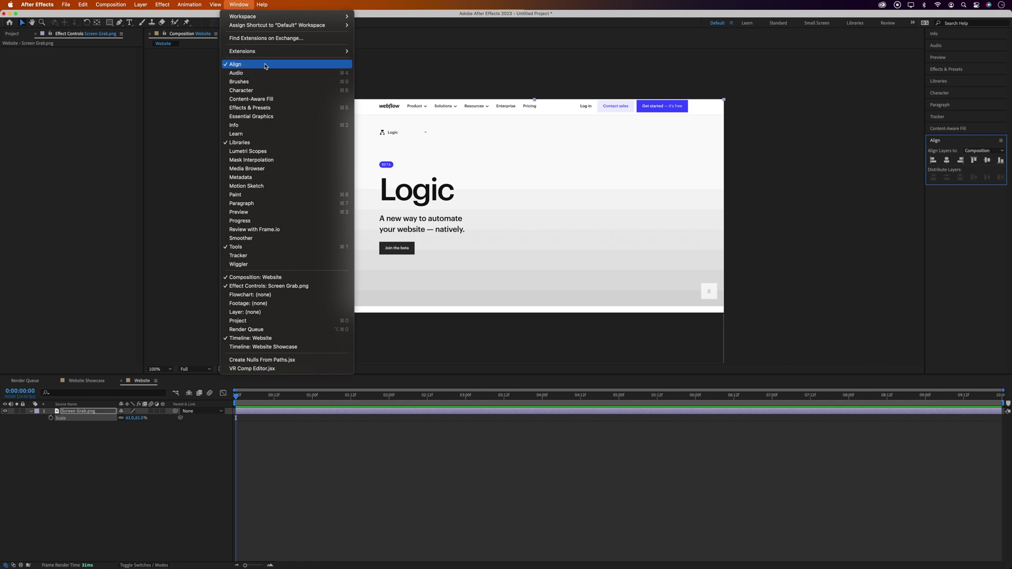
click(406, 70)
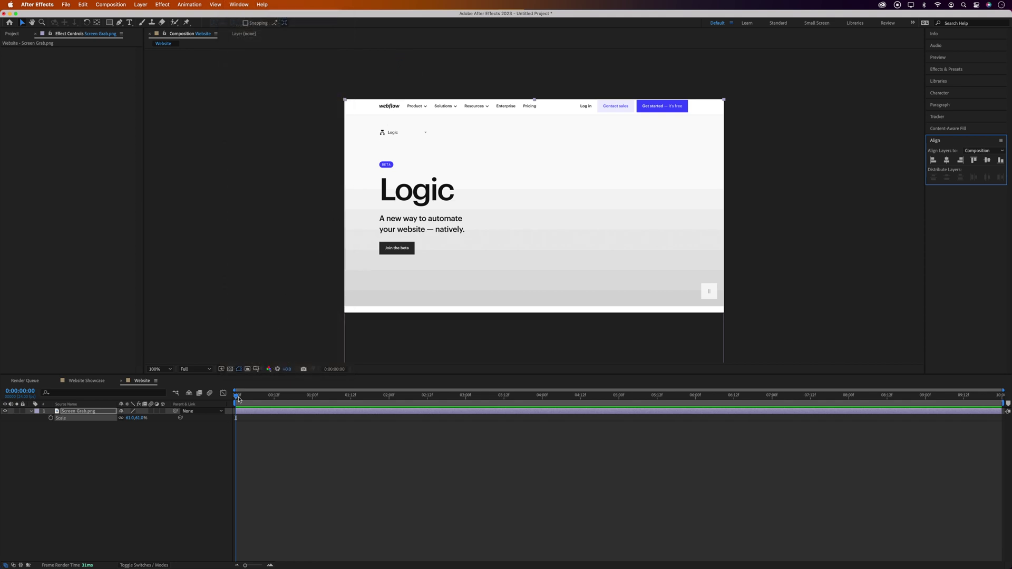
Step: Keyframe Position, scroll the page up at 1:06, and hold it at 1:16
click(238, 399)
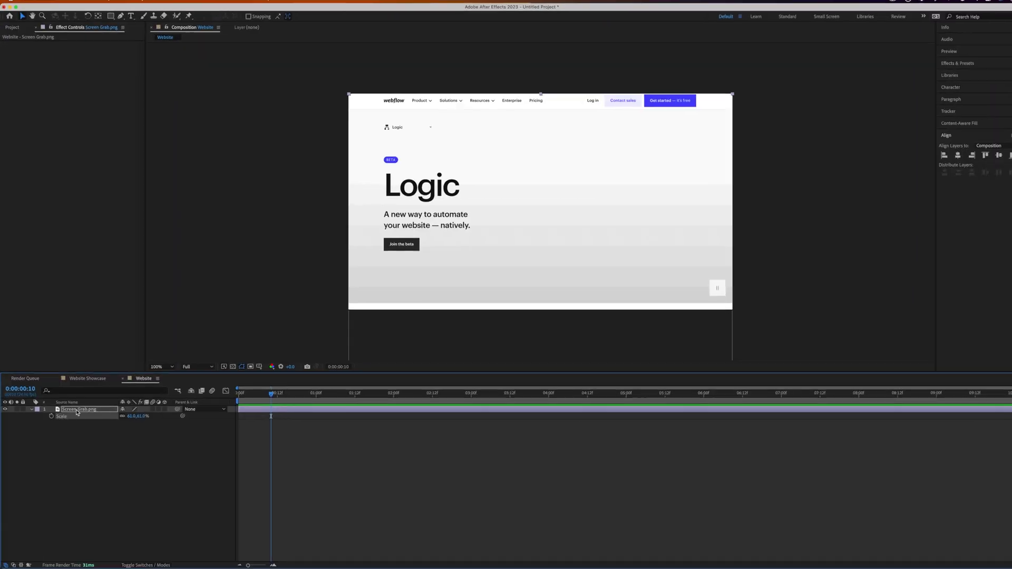
key(p)
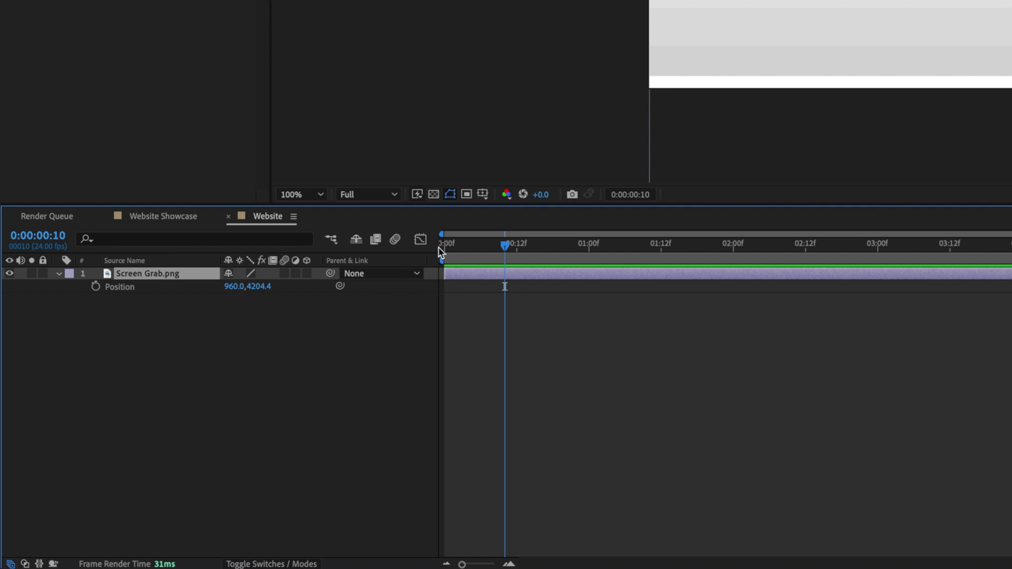
click(95, 287)
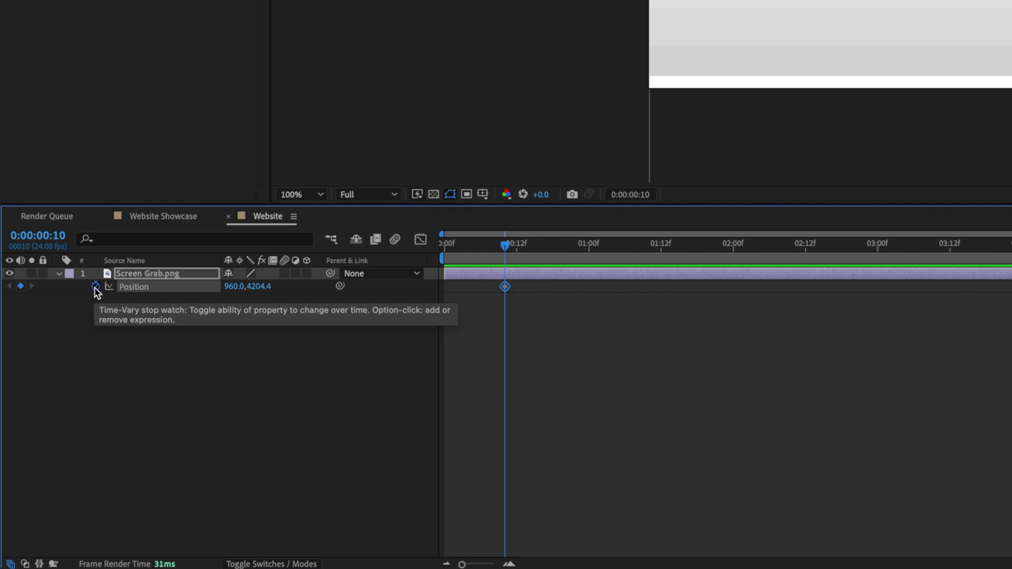
key(shift+Page_Down)
key(shift+Page_Down)
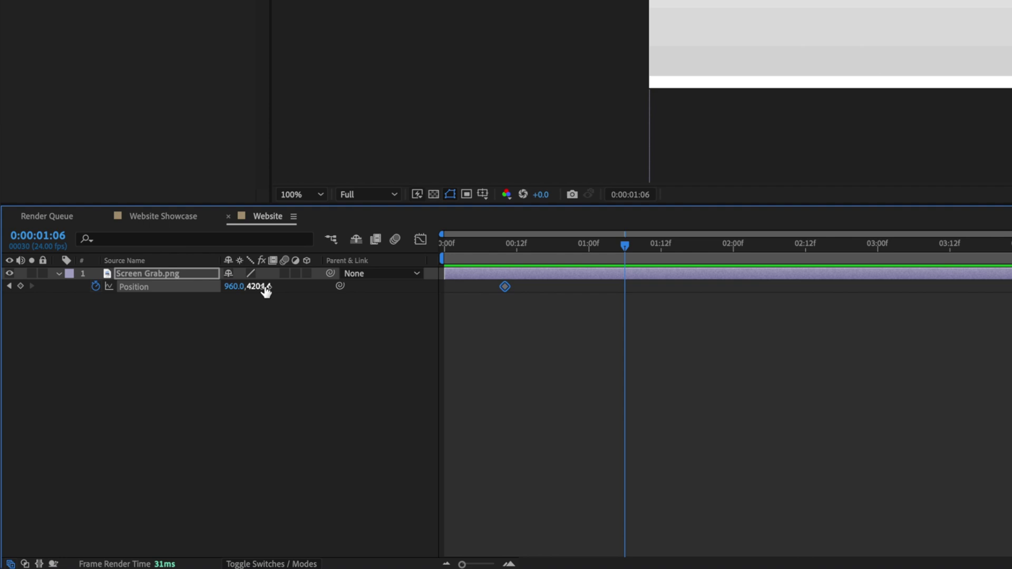
drag(266, 290, 10, 16)
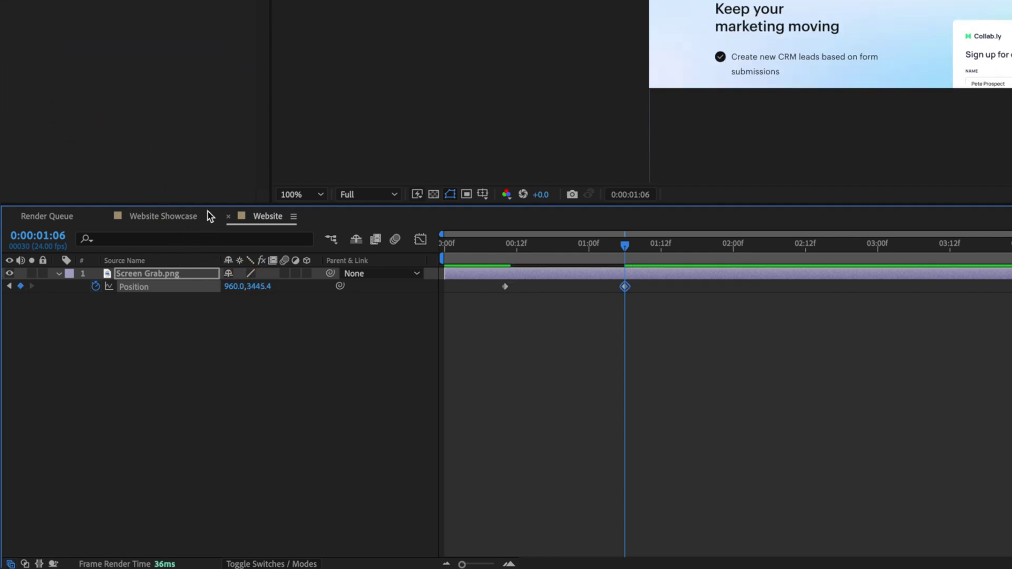
drag(254, 287, 81, 232)
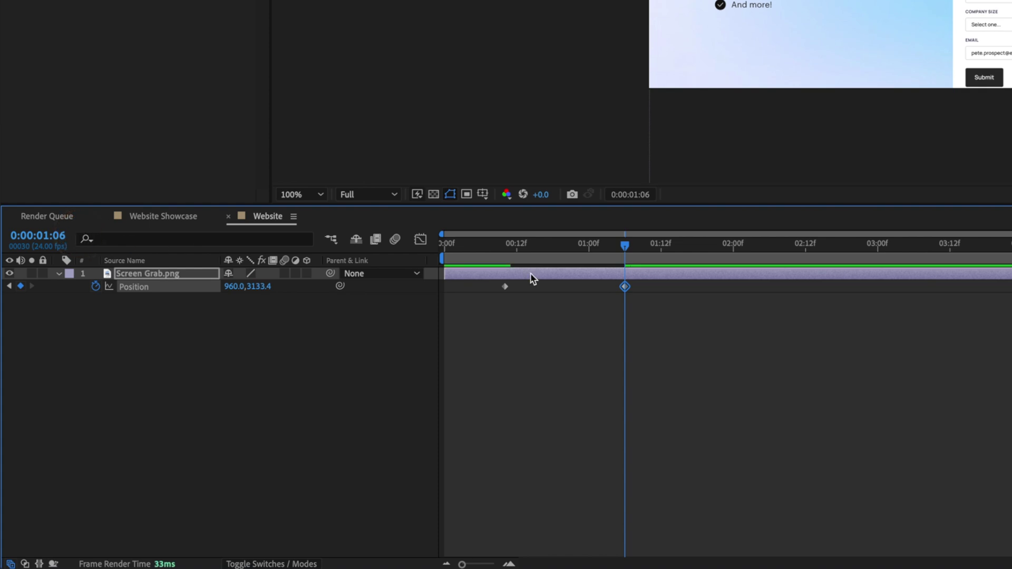
key(space)
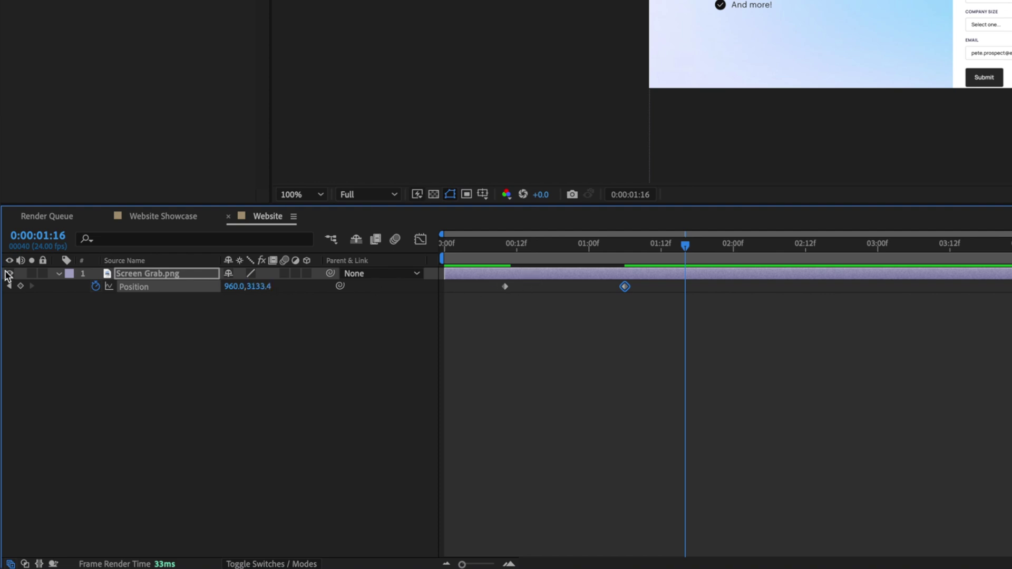
click(20, 286)
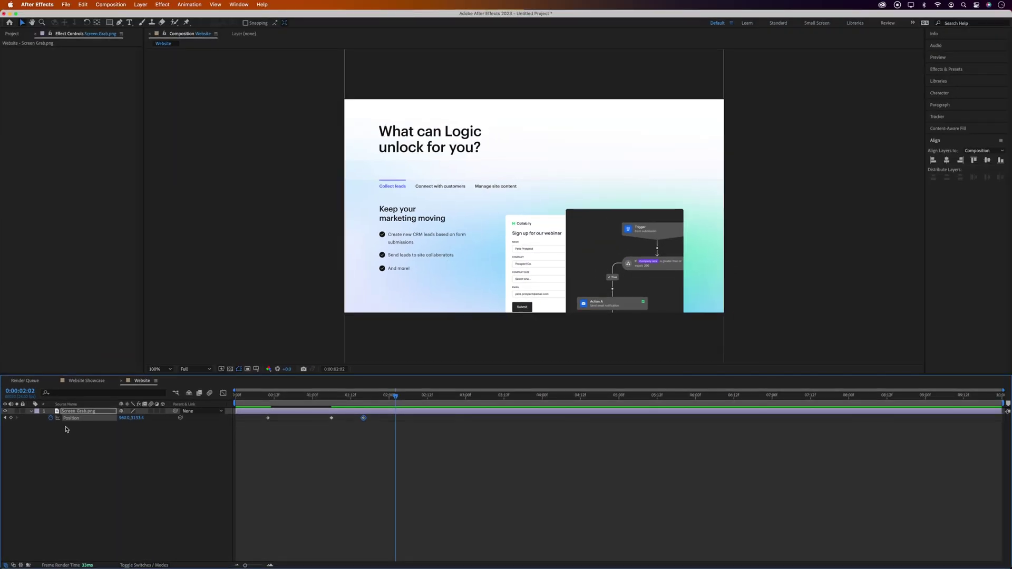
Step: Add further scroll-and-hold Position keyframes every ten frames, through the Learn more section to 5:12
key(shift+Page_Down)
drag(137, 418, 92, 170)
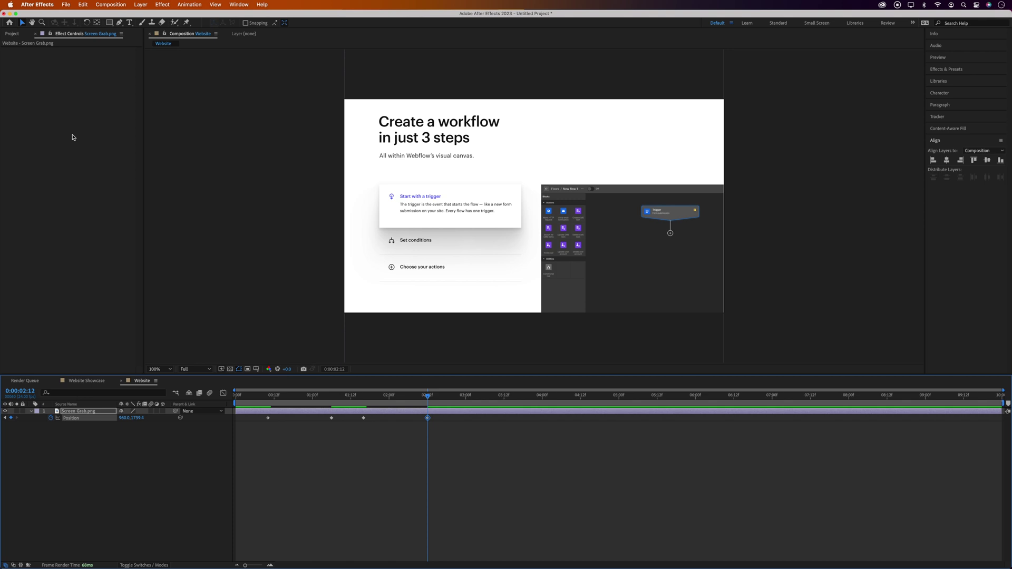
key(shift+Page_Down)
click(11, 417)
key(shift+Page_Down)
drag(138, 418, 79, 249)
key(shift+Page_Down)
key(shift+Page_Down)
key(shift+Page_Down)
drag(136, 418, 4, 272)
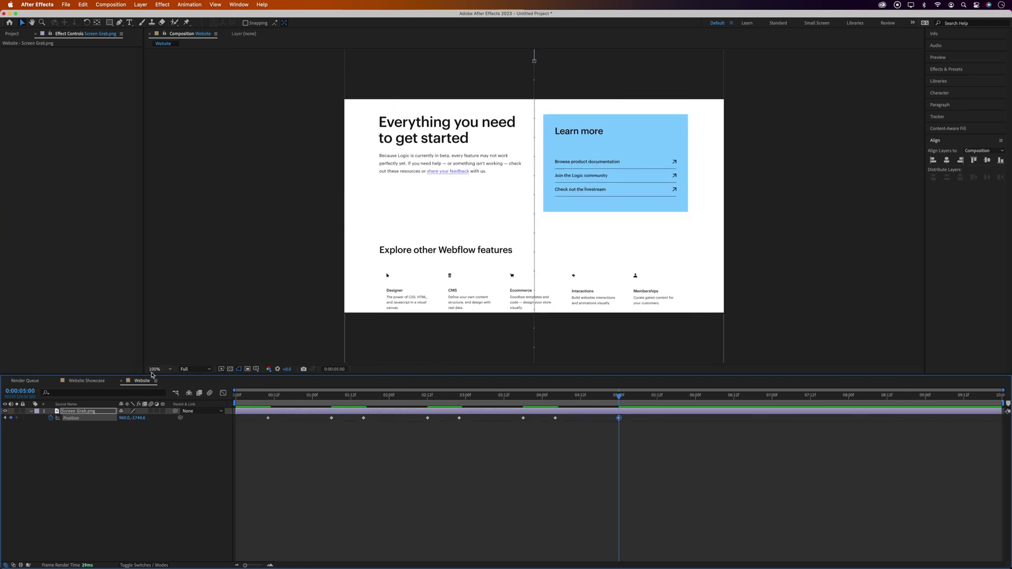
key(shift+Page_Down)
drag(139, 418, 55, 277)
key(shift+Page_Down)
key(shift+Page_Down)
key(shift+Page_Down)
Step: Hold at 6:16, snap the page back to the top at 7:12, end the work area near 8:12
click(10, 418)
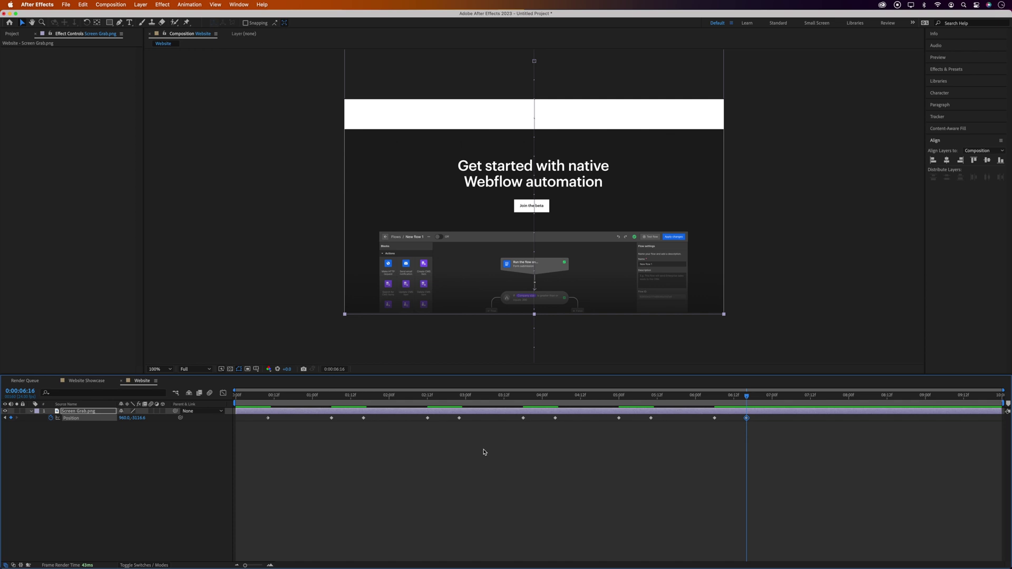
key(shift+Page_Down)
key(shift+Page_Down)
click(974, 161)
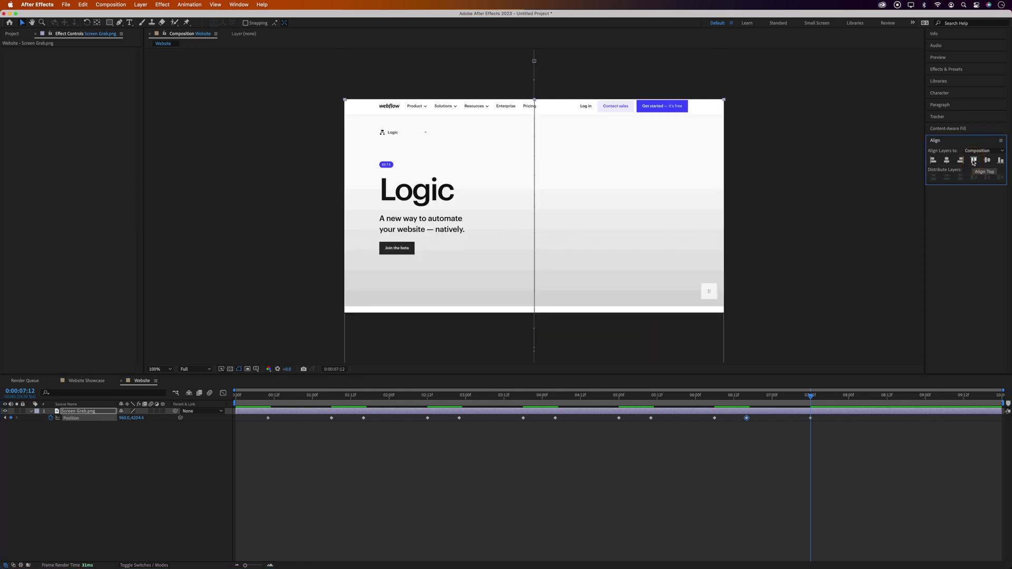
click(794, 439)
key(shift+Page_Down)
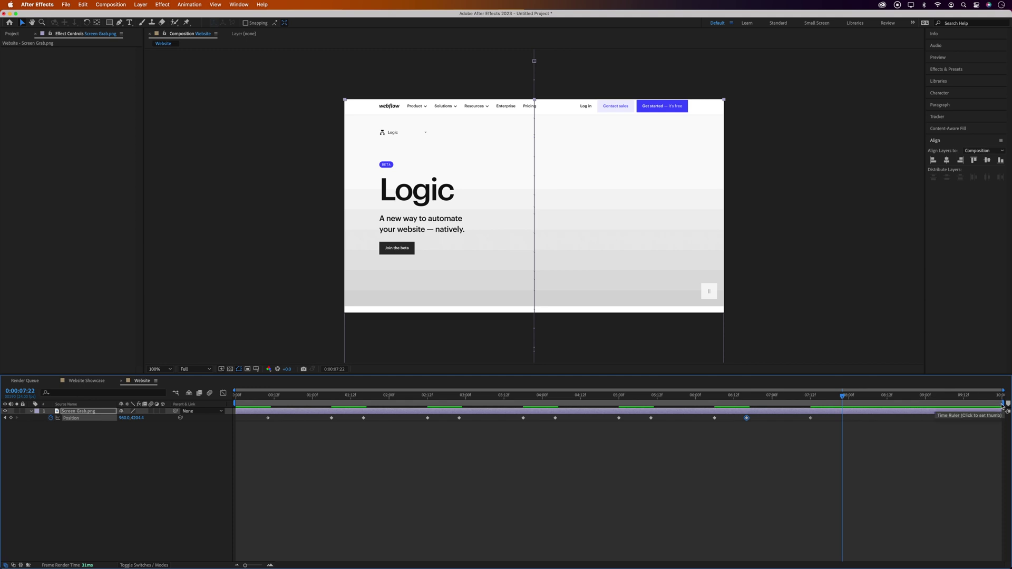
drag(1000, 405, 844, 411)
key(space)
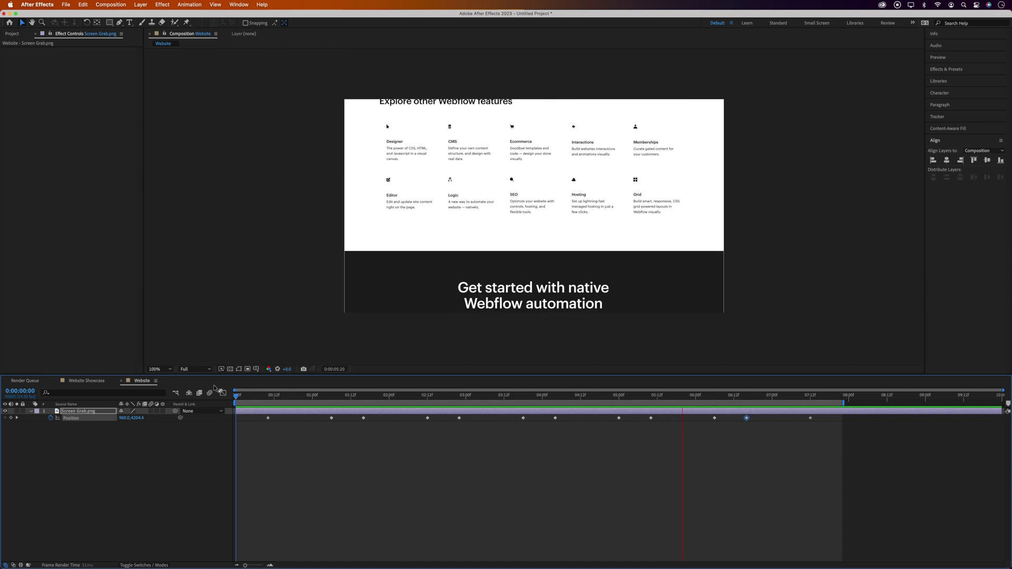
Step: Select six scroll keyframes, including 2:12 and 3:18, and set Incoming Influence to 100%
key(space)
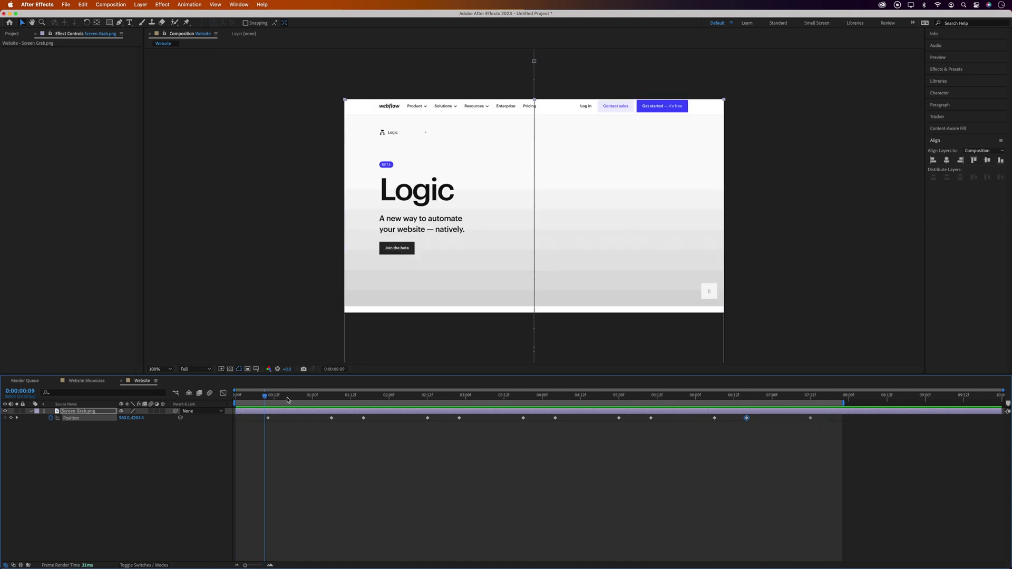
click(264, 397)
drag(265, 398, 293, 398)
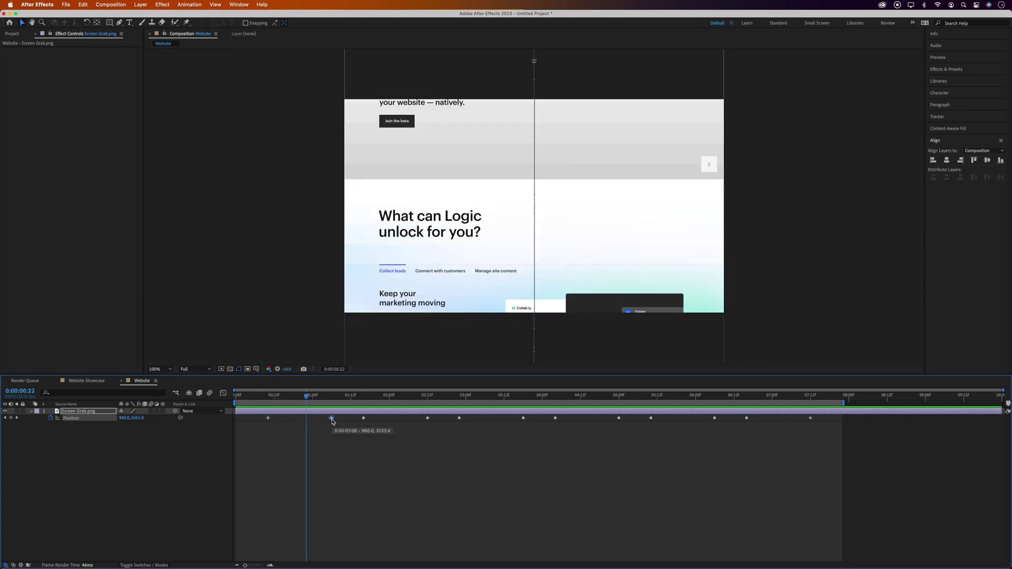
shift+click(428, 418)
shift+click(523, 419)
right_click(524, 420)
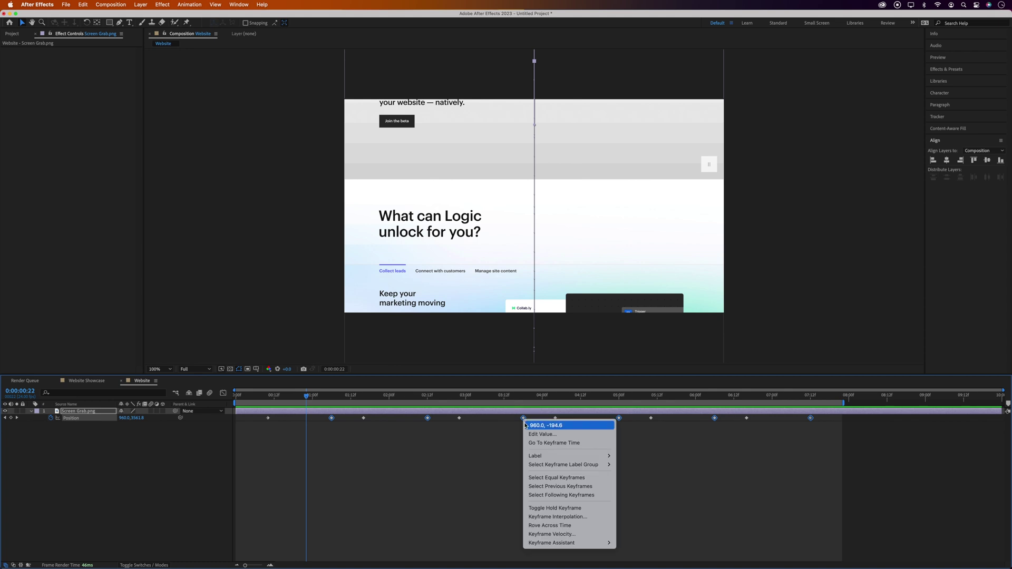
click(550, 535)
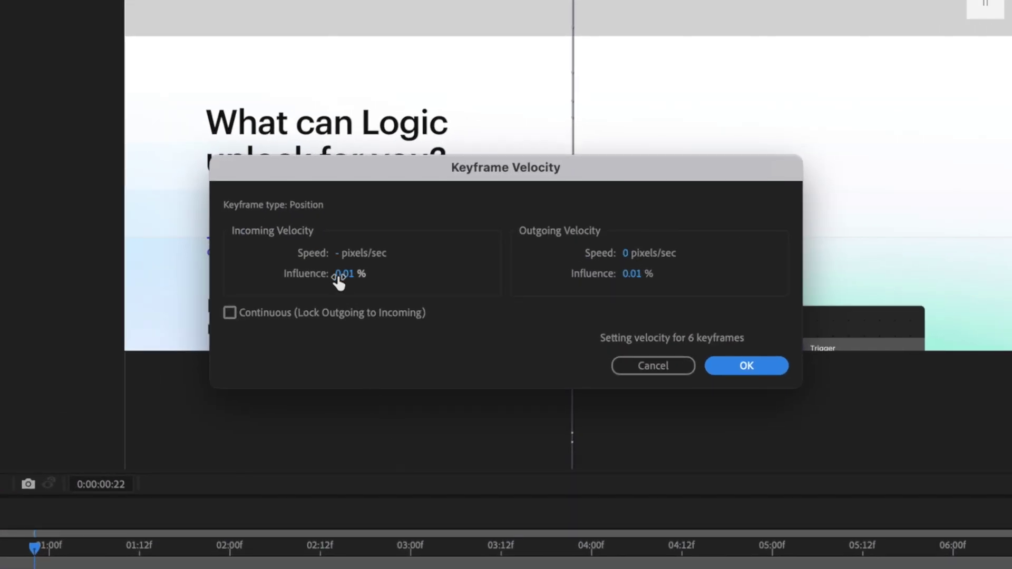
drag(344, 274, 601, 264)
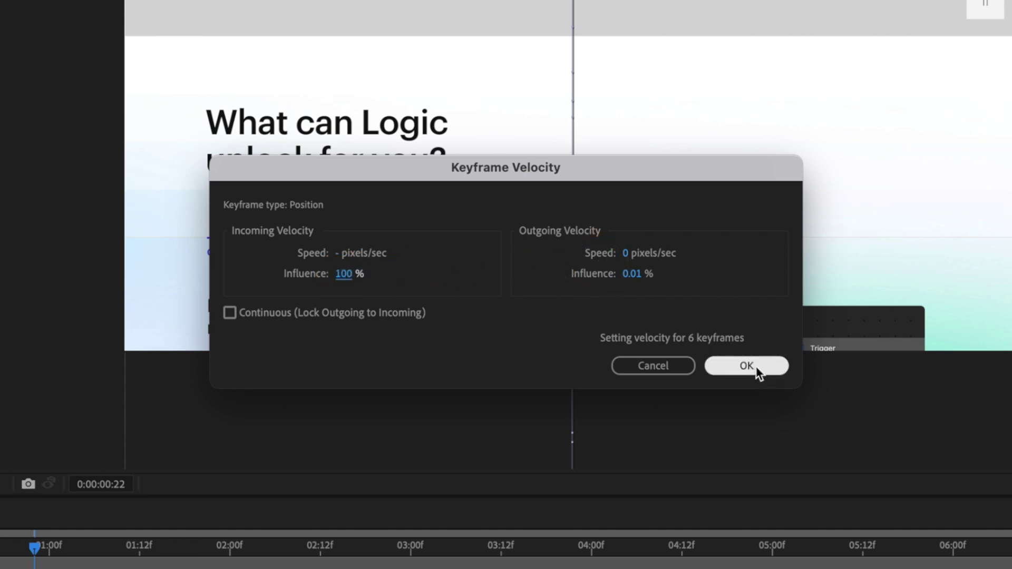
click(717, 366)
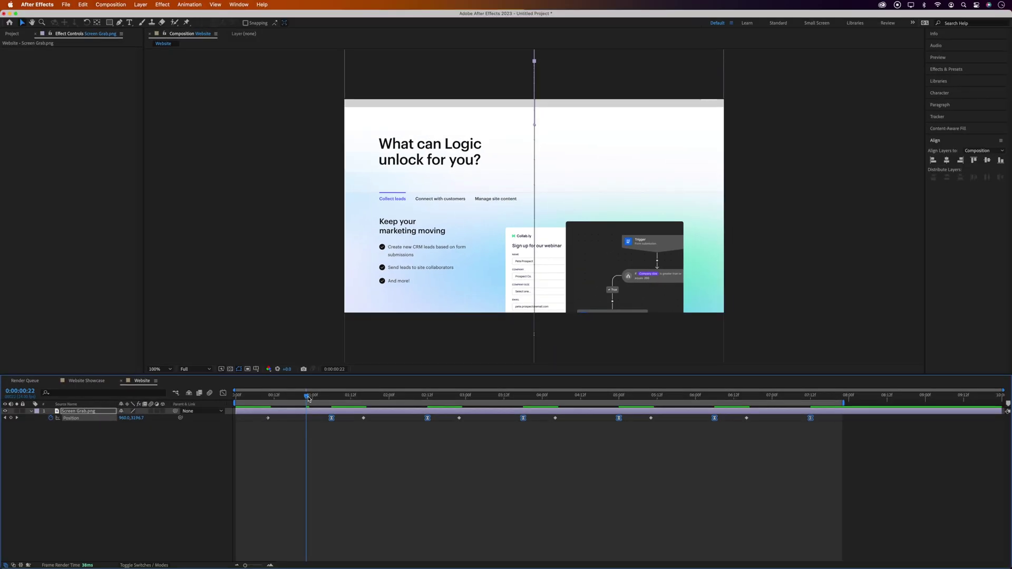
drag(308, 399, 210, 400)
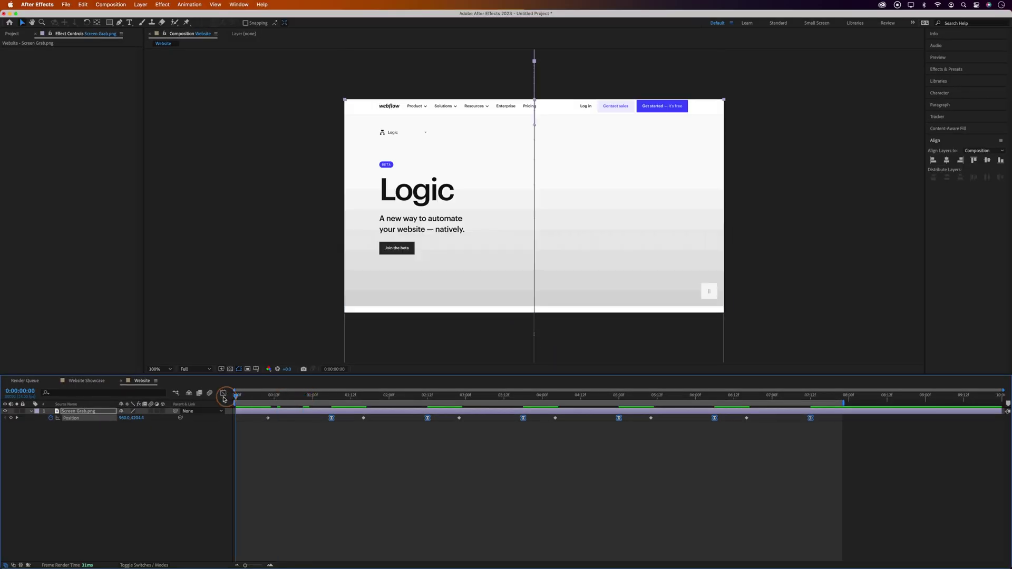
Step: Enable composition motion blur and the Screen Grab.png layer's Motion Blur switch, then scrub to check
key(space)
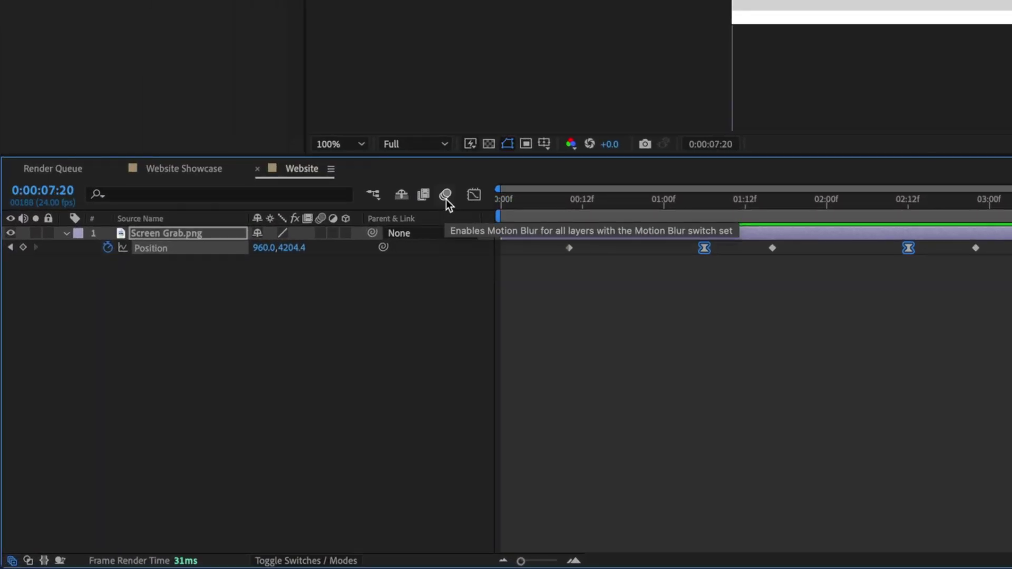
click(288, 327)
click(322, 234)
drag(661, 199, 606, 220)
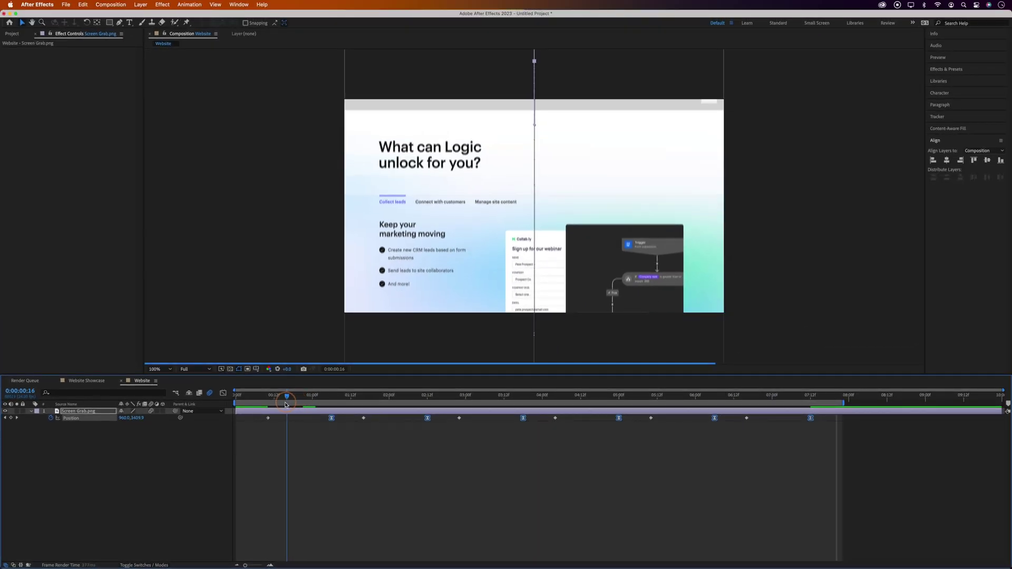
drag(285, 405, 271, 405)
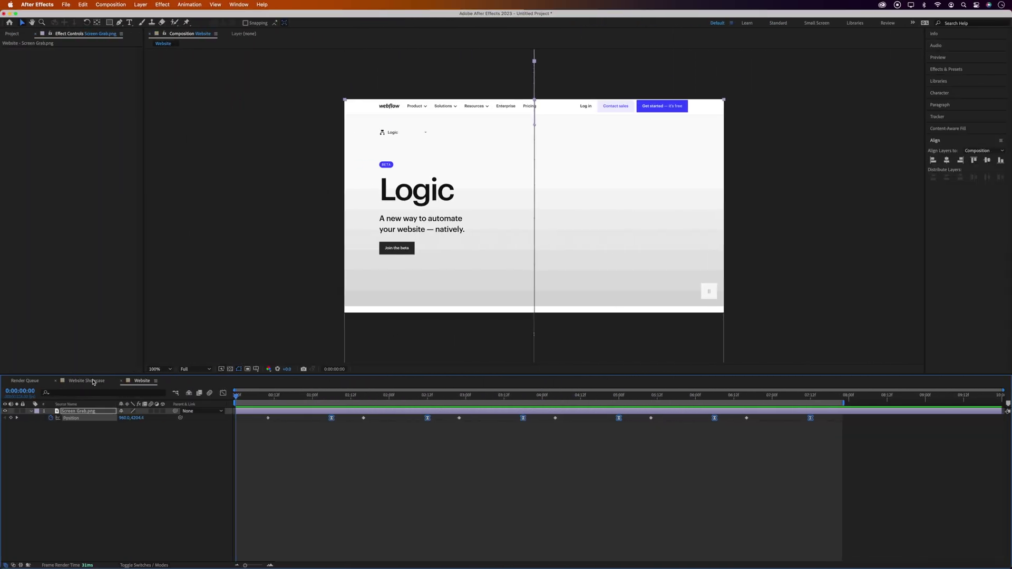
Step: Drop the Website comp above Background in Website Showcase and scale it to 65%
click(87, 380)
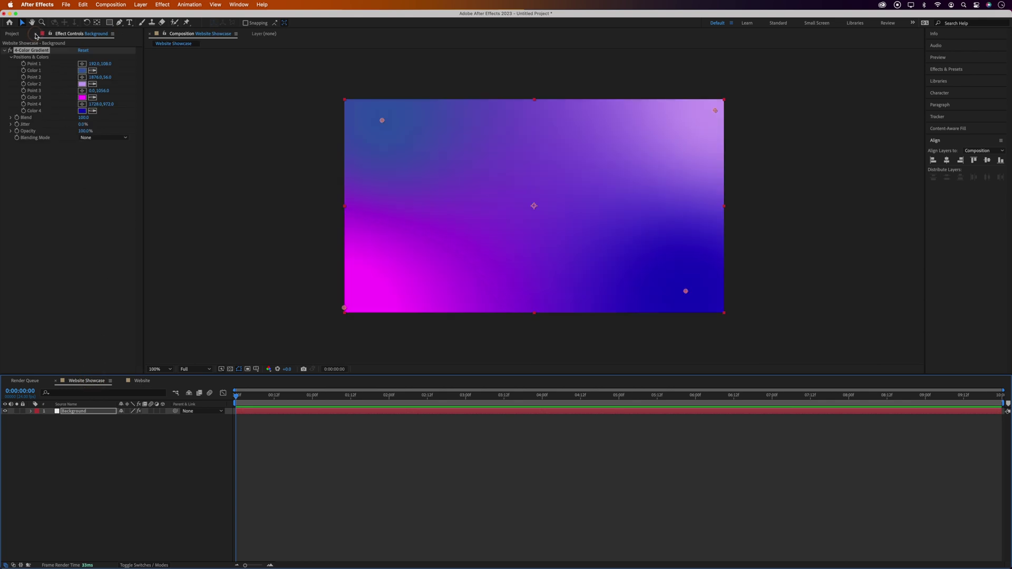
click(35, 35)
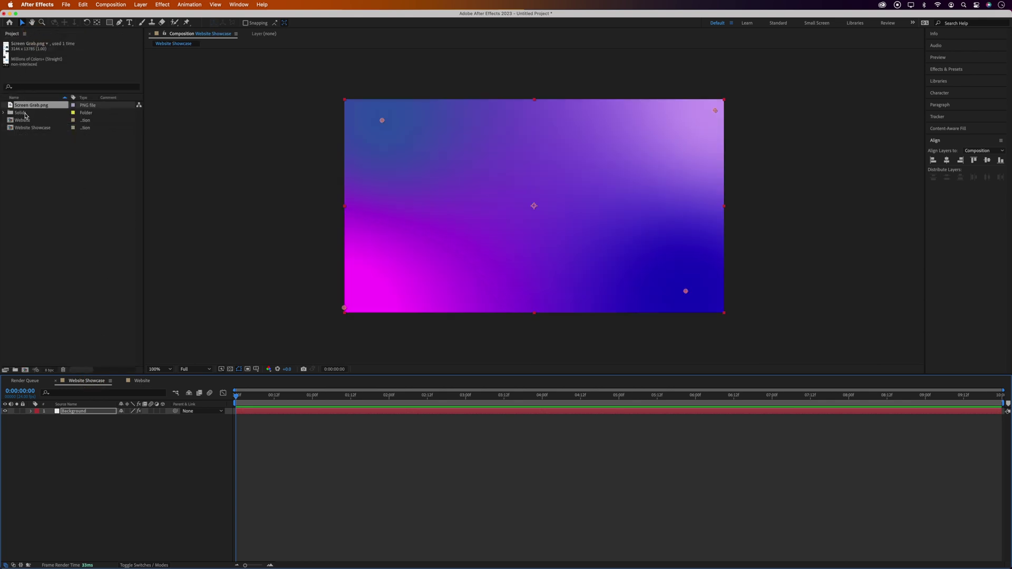
click(24, 120)
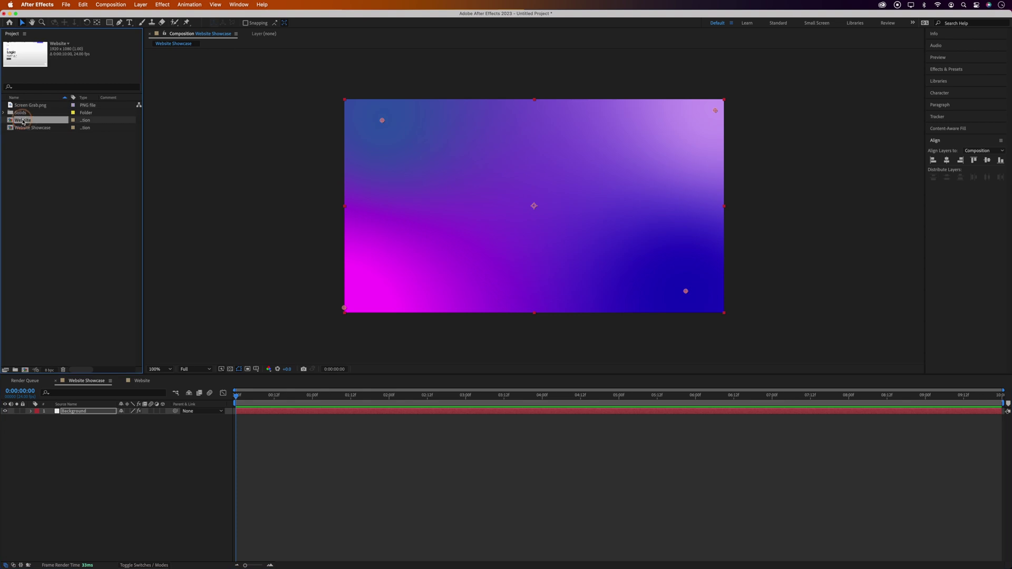
drag(23, 122, 198, 411)
key(s)
drag(132, 418, 118, 422)
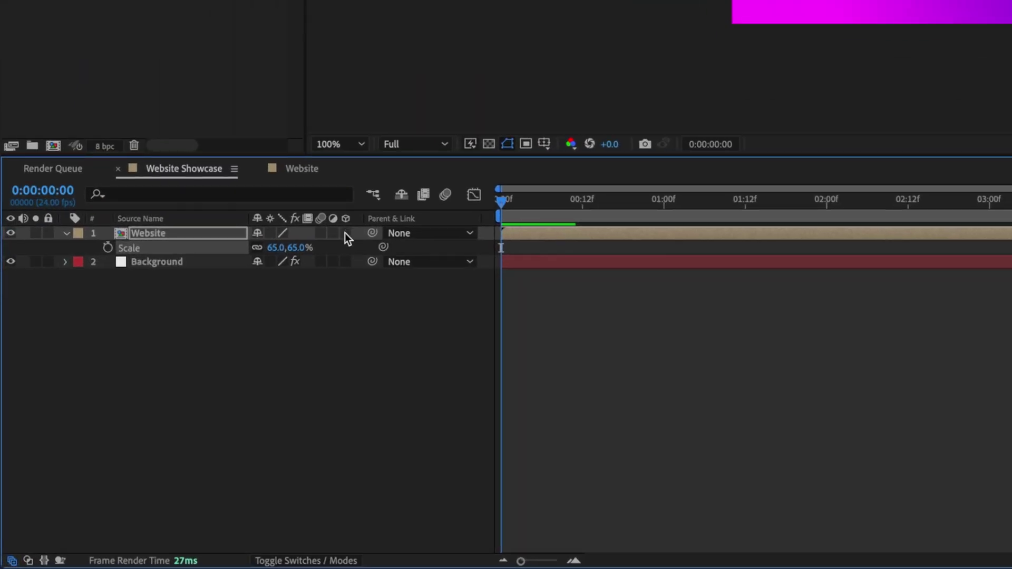
Step: Make the Website layer 3D, rotate it -30° on X and -33° on Y, orient Z to 342°, and scale it to 67%
click(345, 233)
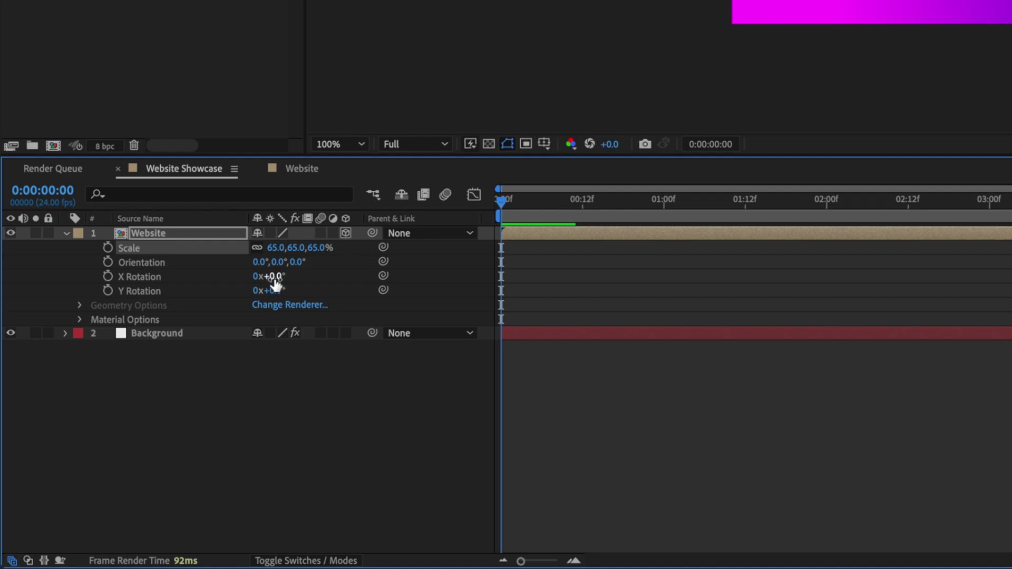
drag(274, 281, 255, 294)
drag(298, 262, 262, 292)
drag(322, 247, 319, 252)
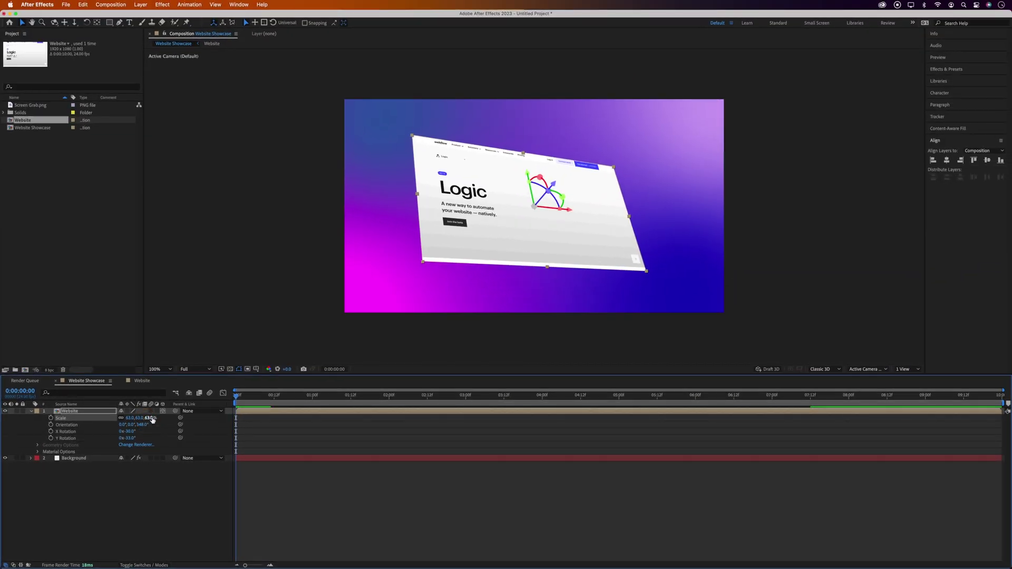
drag(150, 420, 138, 425)
click(180, 411)
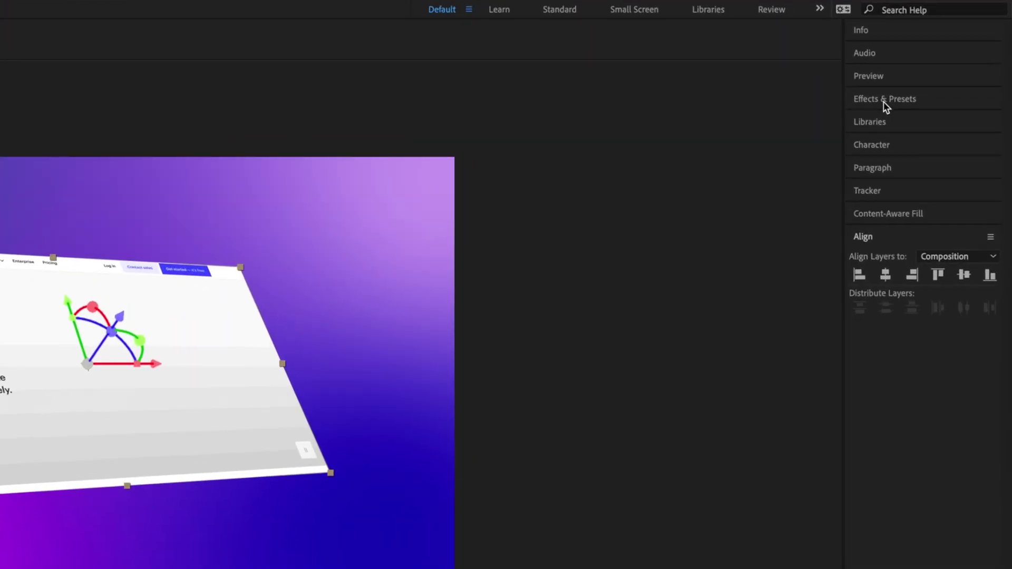
Step: Apply Drop Shadow to the Website layer with distance 74, softness 88 and opacity 26%
click(946, 71)
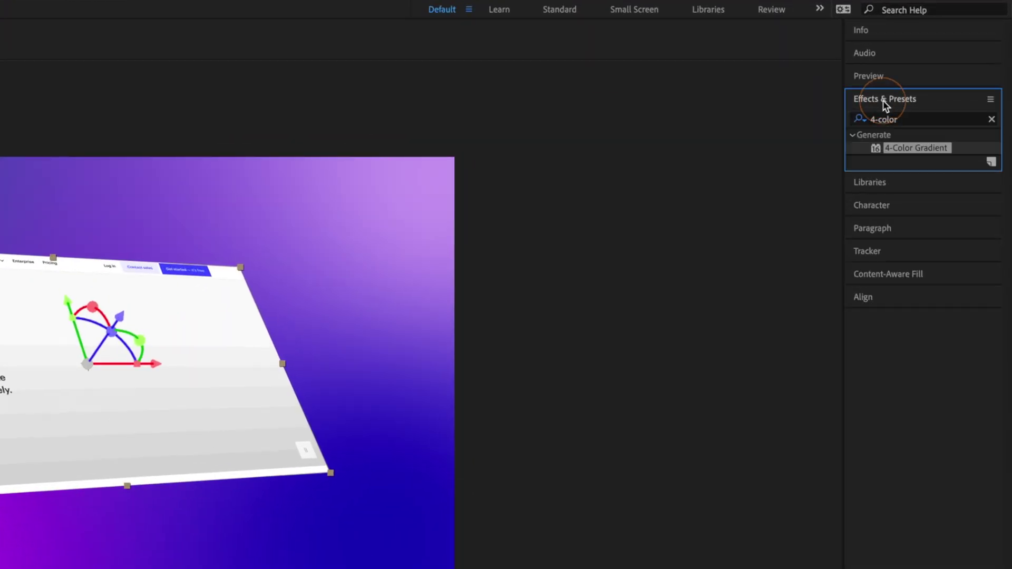
click(904, 122)
text(drop)
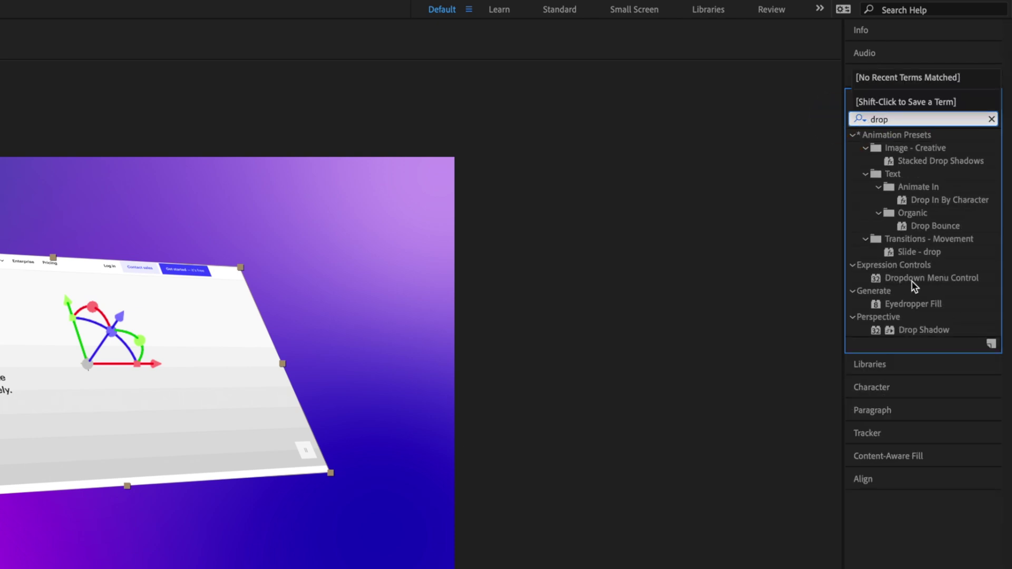
drag(930, 324, 301, 412)
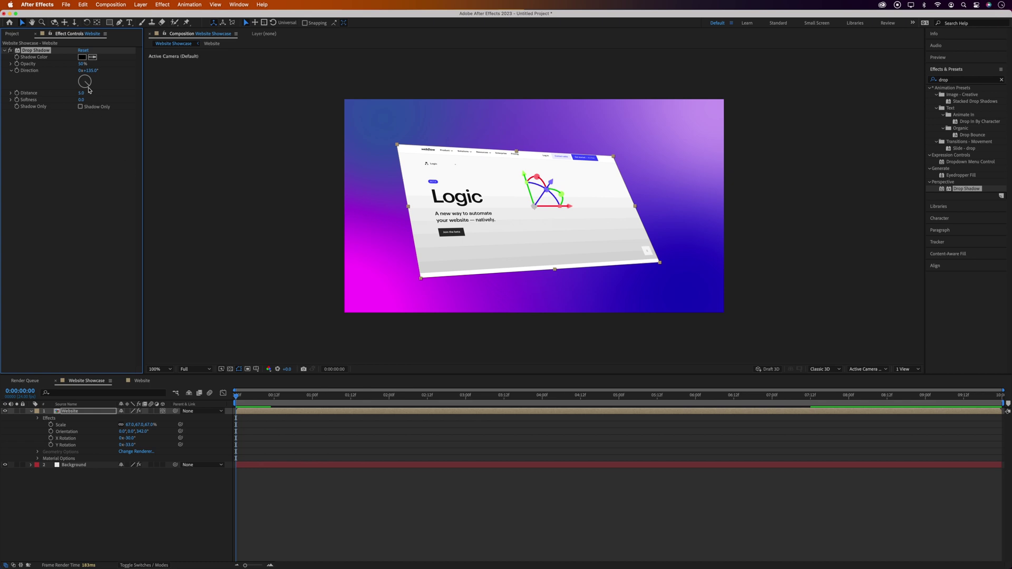
drag(81, 93, 117, 100)
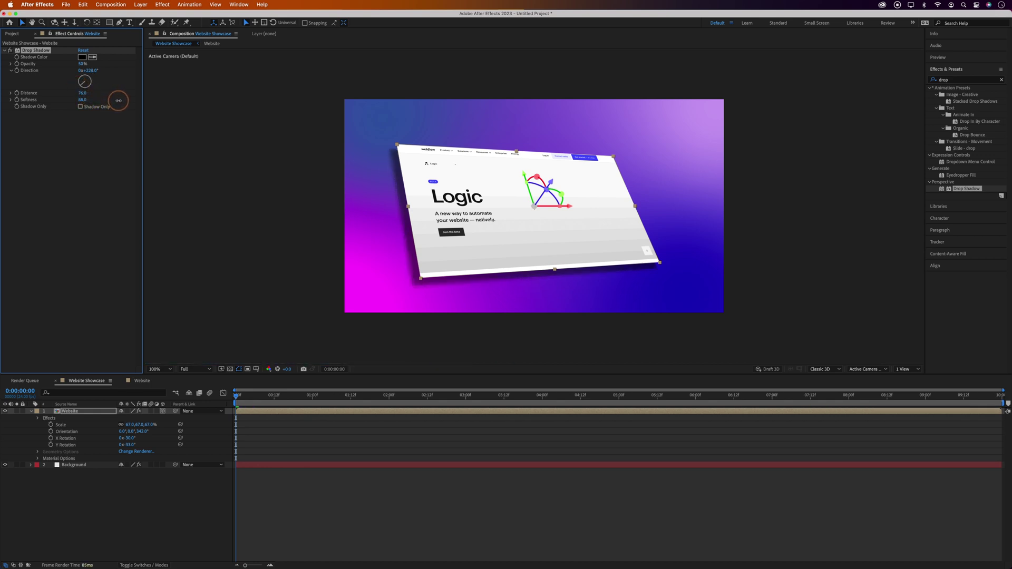
drag(82, 64, 63, 68)
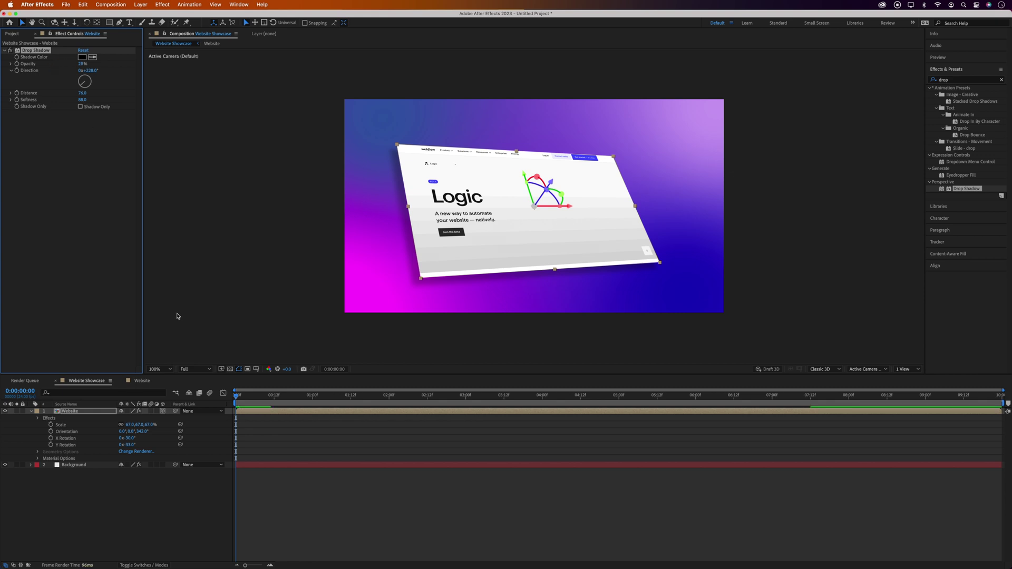
Step: Drag the work area end to the 8:05 playhead and preview the shadowed, tilted website
drag(298, 397, 858, 404)
drag(1004, 404, 869, 401)
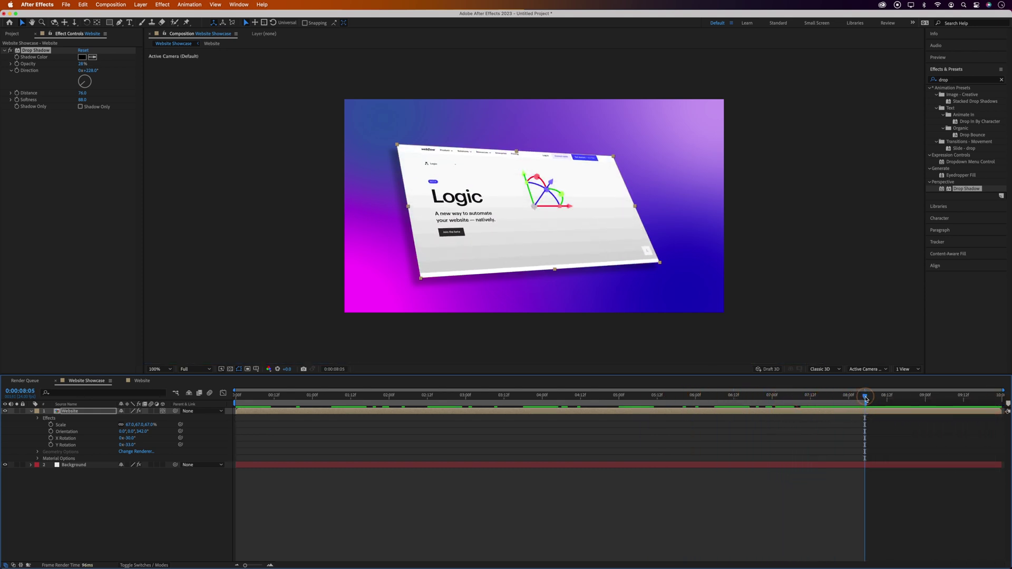
key(space)
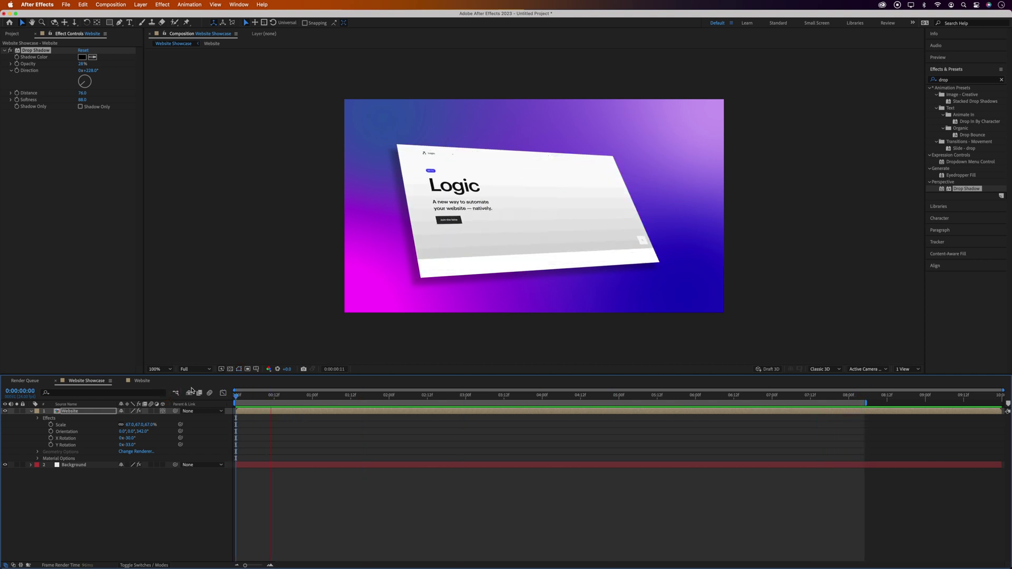